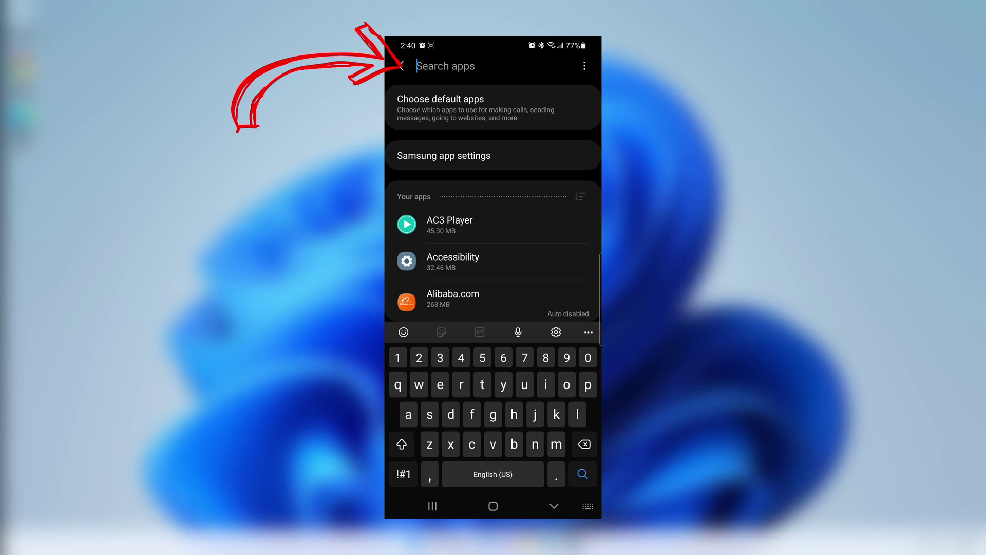
Search apps for 'window' and review the Link to Windows Service App info page.
type("window")
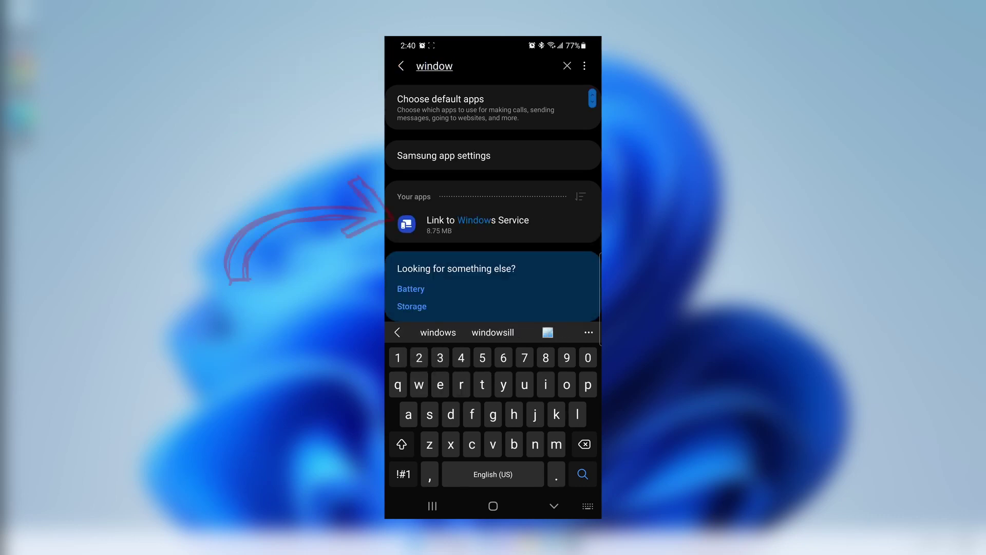
left_click(477, 224)
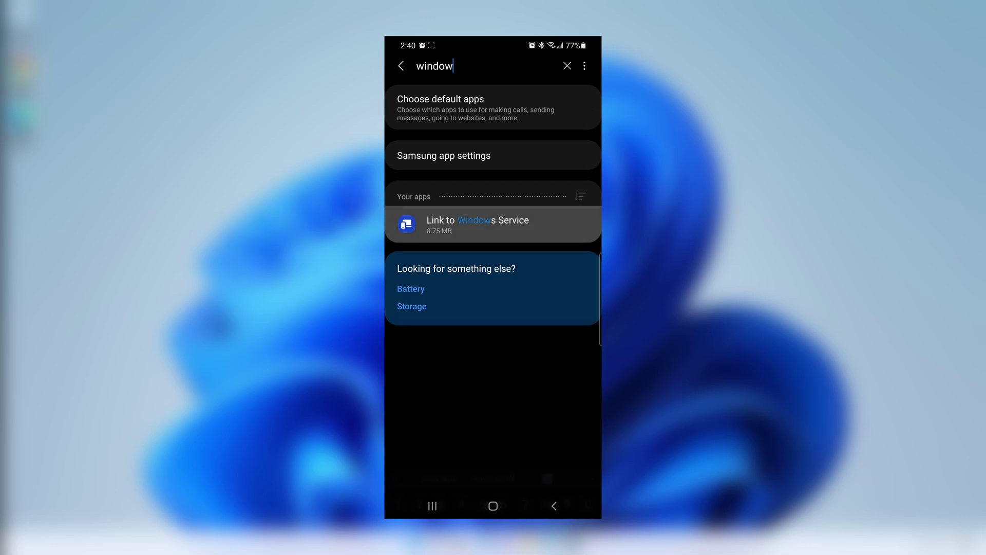
scroll(493, 257, "down", 3)
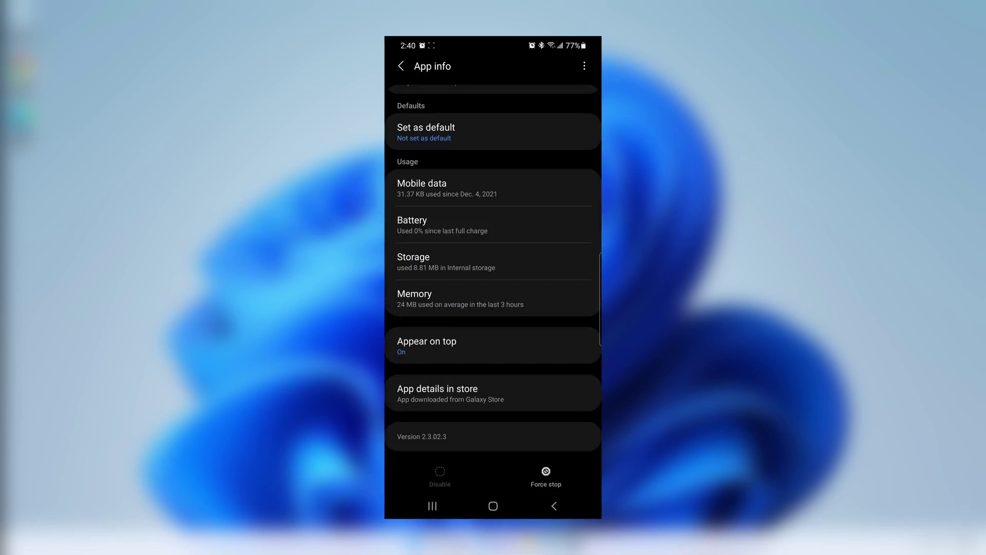
scroll(493, 274, "up", 5)
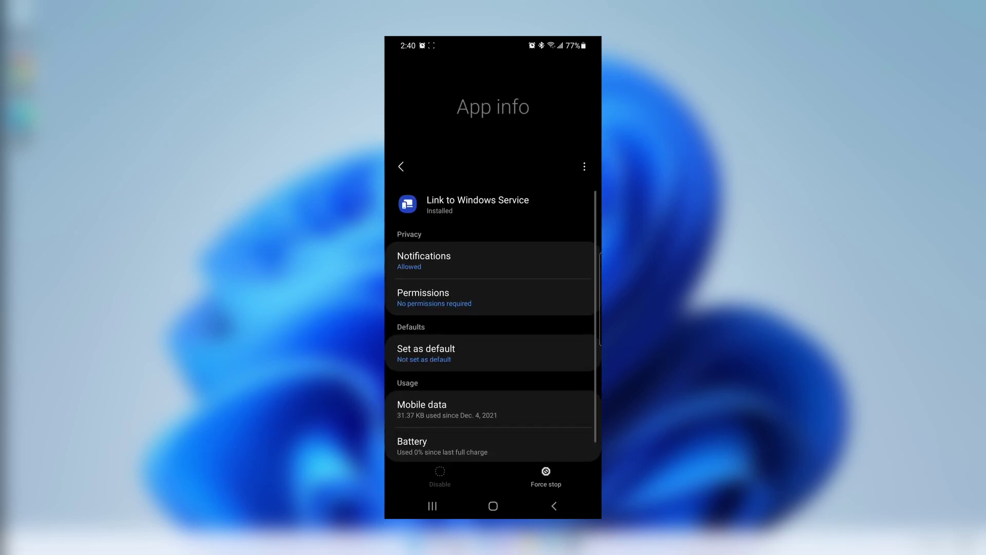
scroll(493, 257, "down", 5)
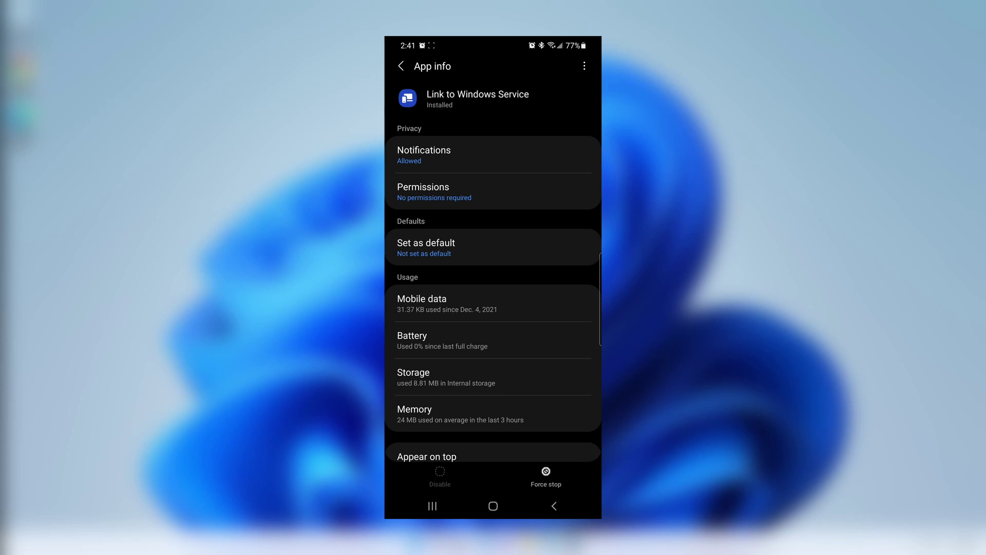
scroll(493, 287, "down", 5)
scroll(493, 288, "up", 6)
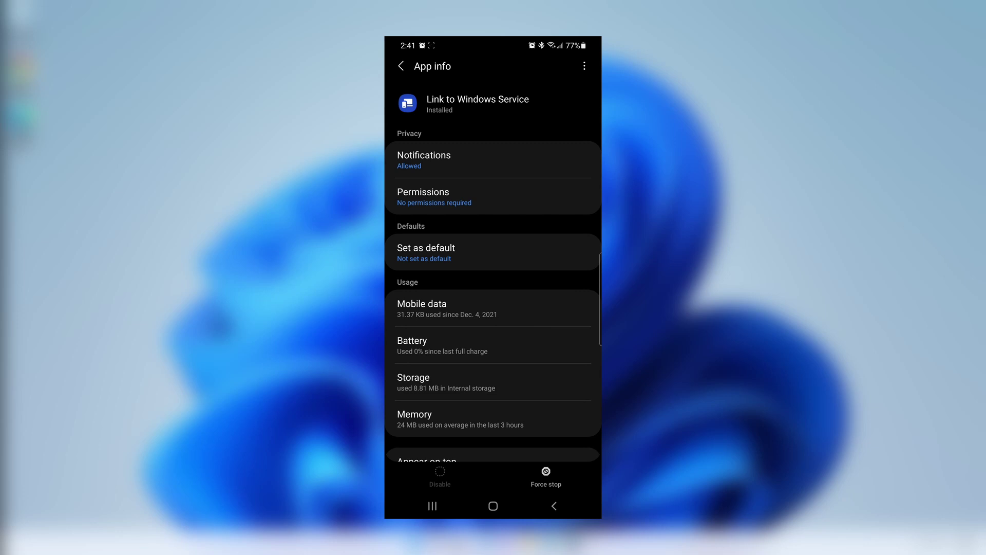
Return to main Settings and launch Link to Windows from Advanced features.
left_click(553, 506)
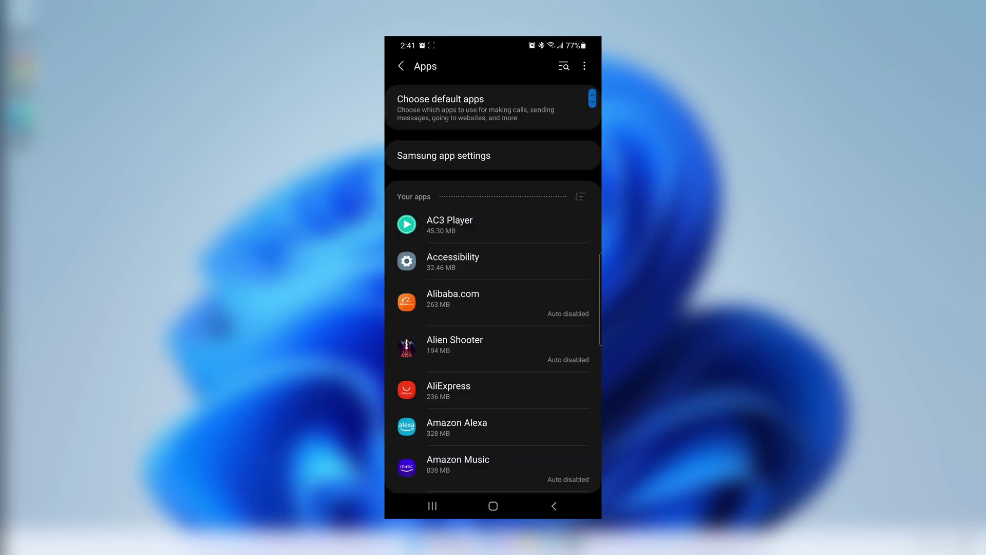
left_click(553, 506)
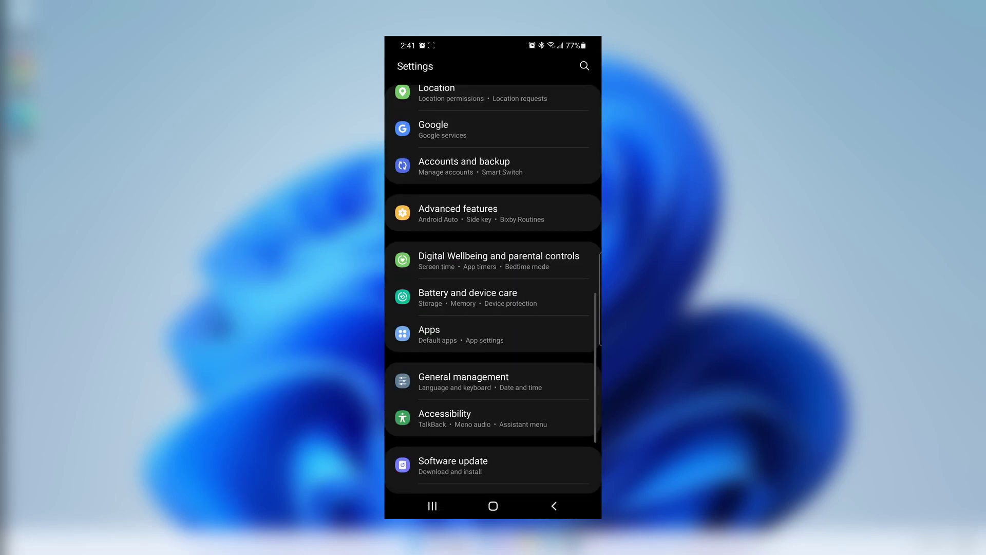
scroll(493, 288, "up", 3)
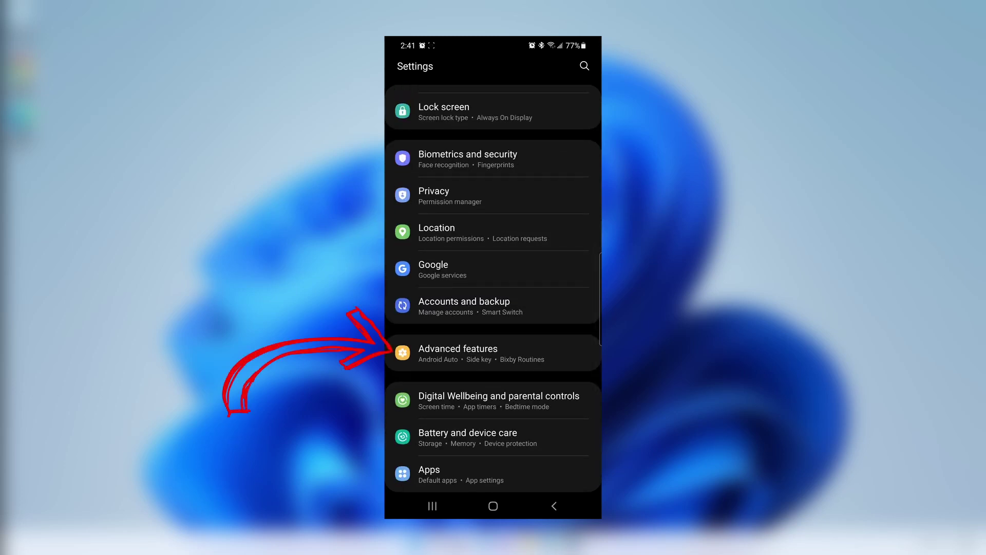
left_click(457, 352)
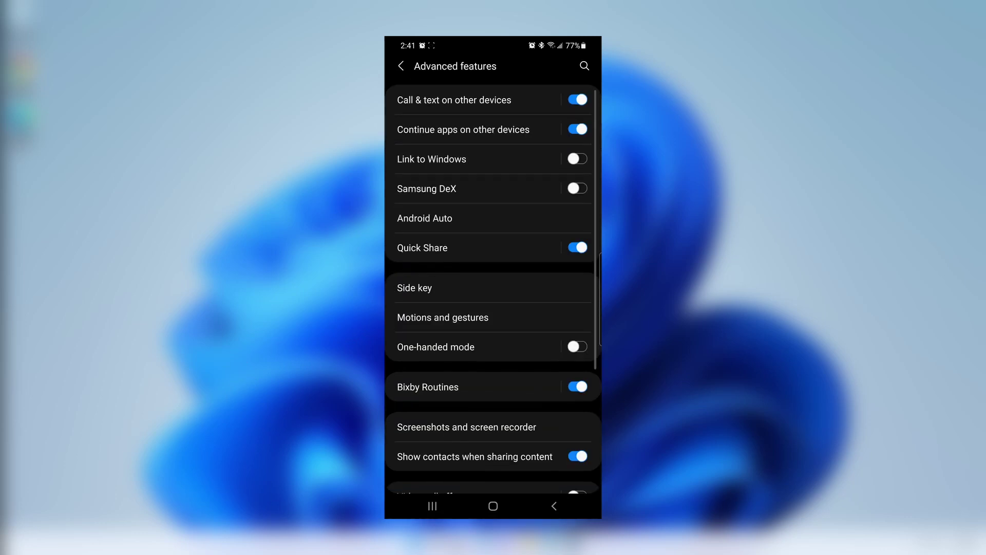
scroll(493, 287, "up", 3)
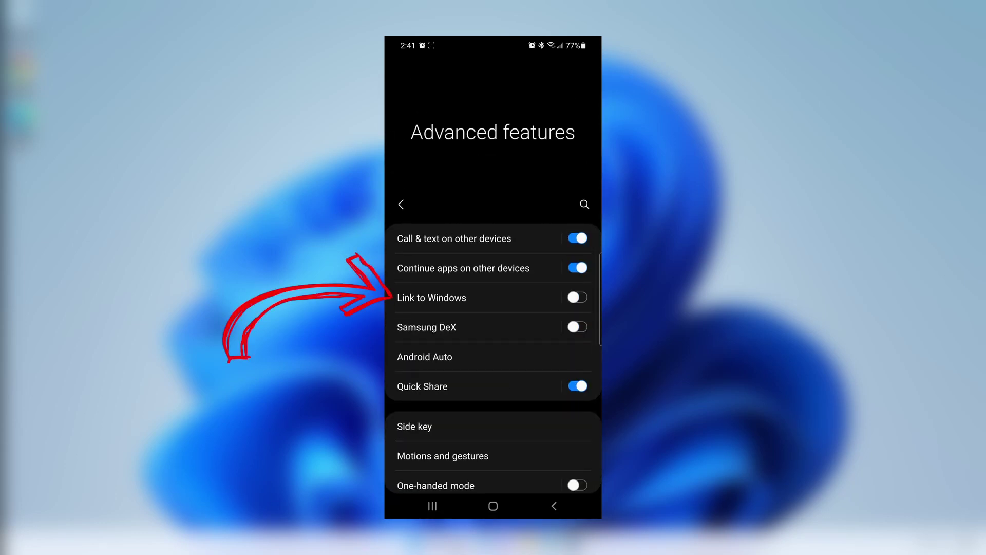
left_click(432, 298)
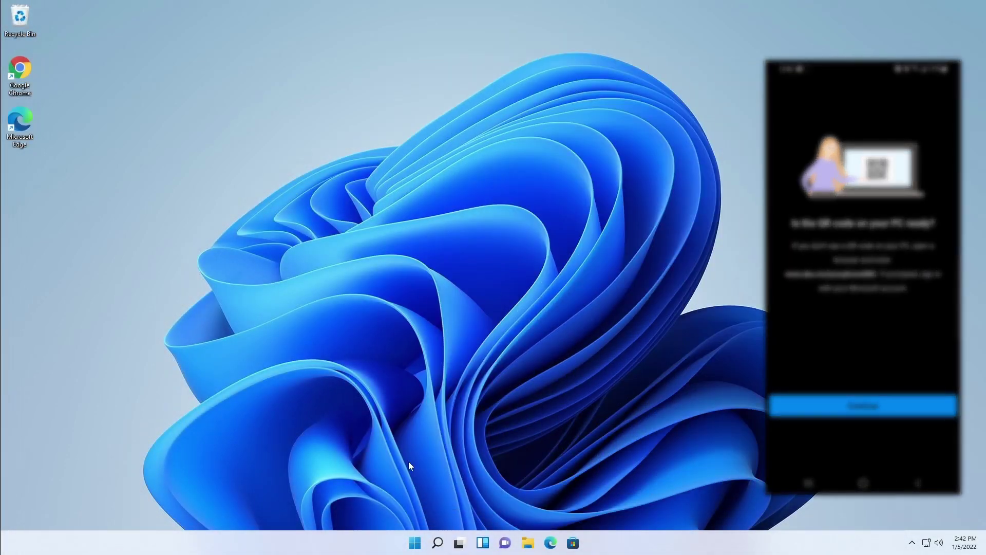
Search the Start menu for 'your' and launch the Your Phone app.
left_click(415, 543)
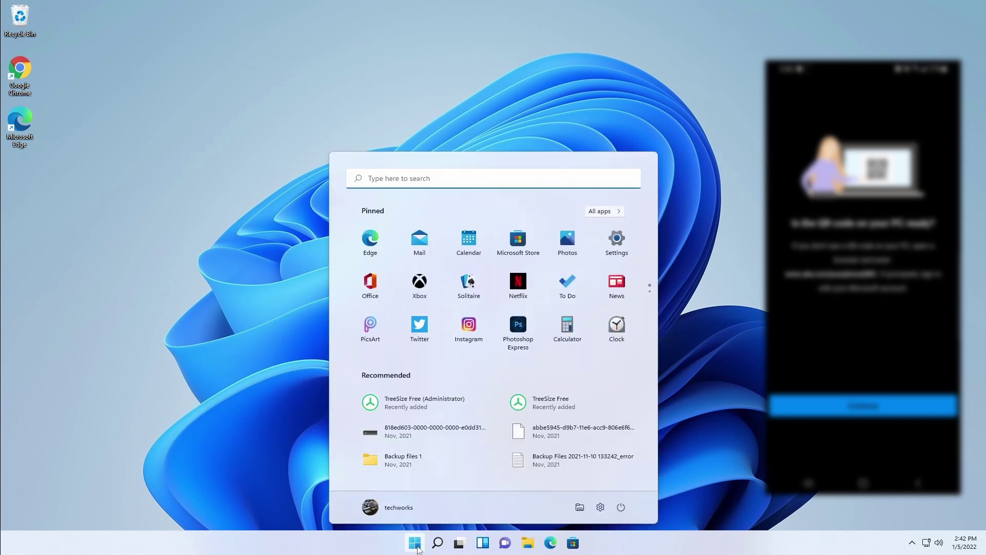
type("your")
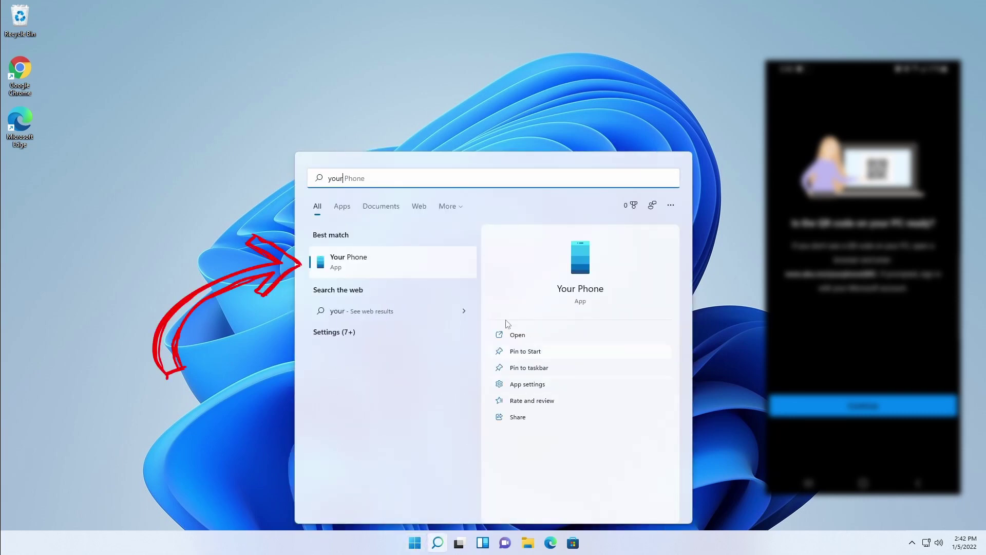
left_click(385, 273)
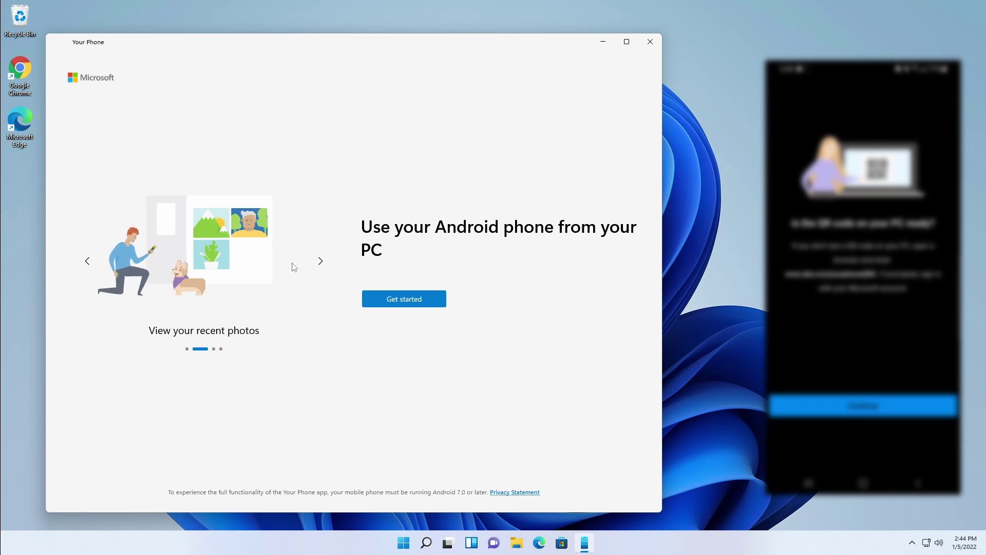
Browse the two welcome slides, then begin Your Phone setup with Get started.
left_click(320, 261)
left_click(320, 261)
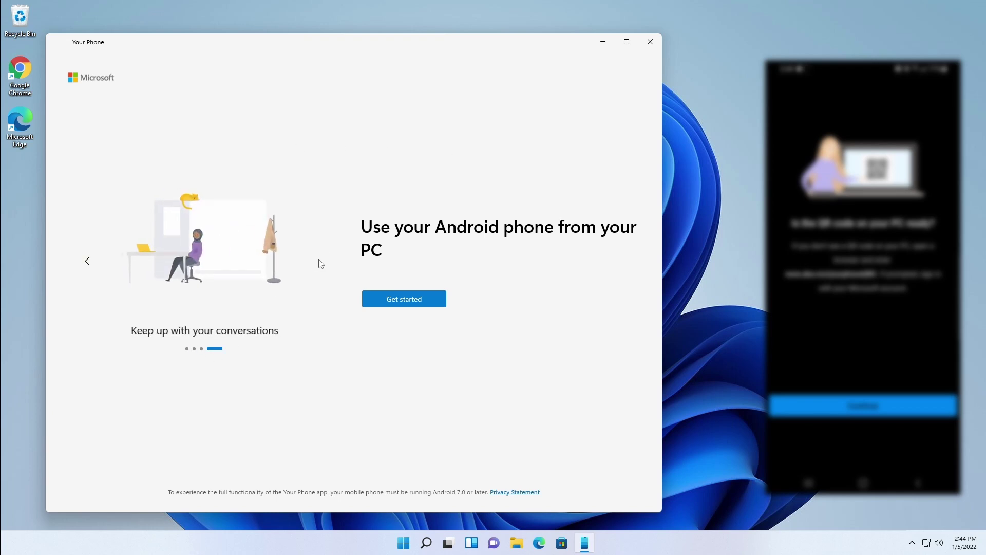
left_click(400, 306)
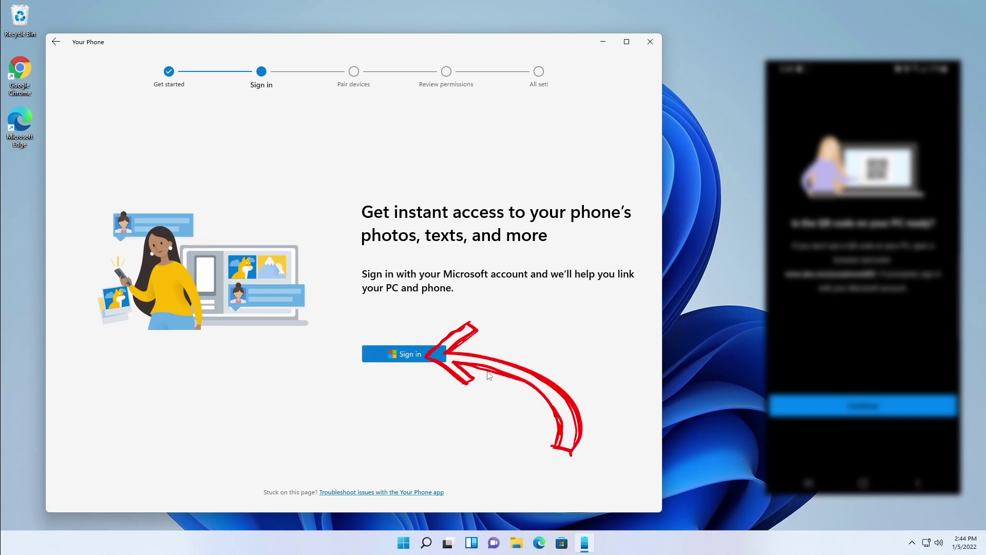
Sign in with the Microsoft account e-mail and password and accept using it across the device.
left_click(419, 355)
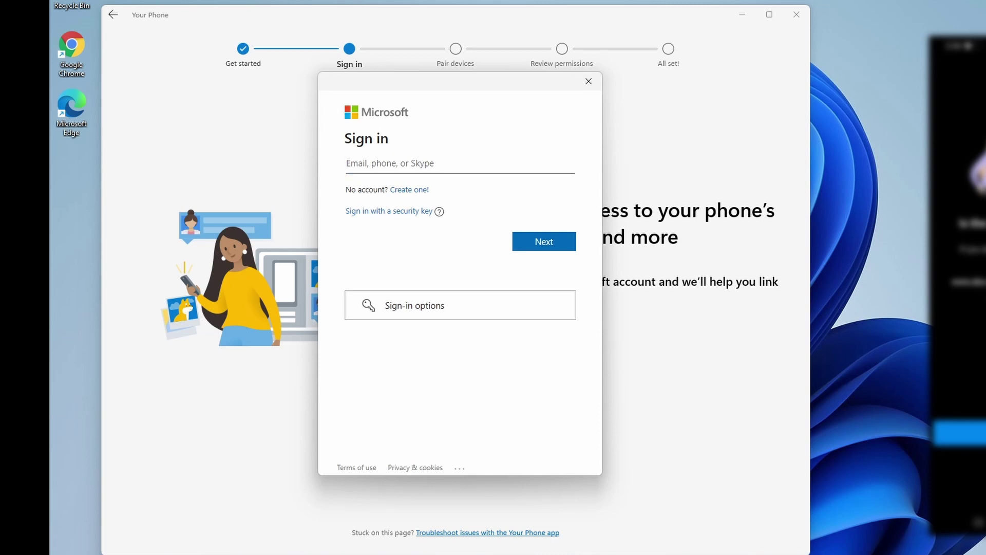
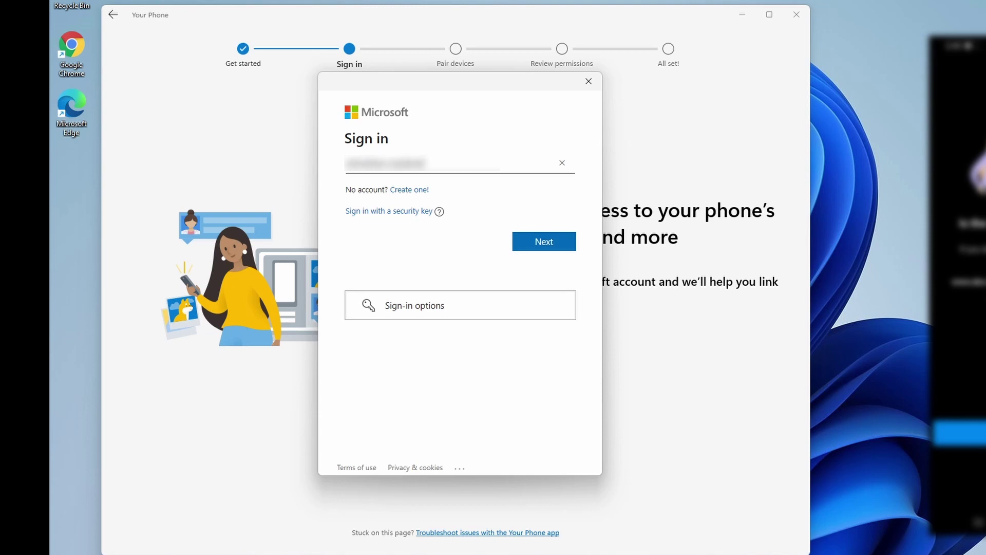
key("Return")
type("*****")
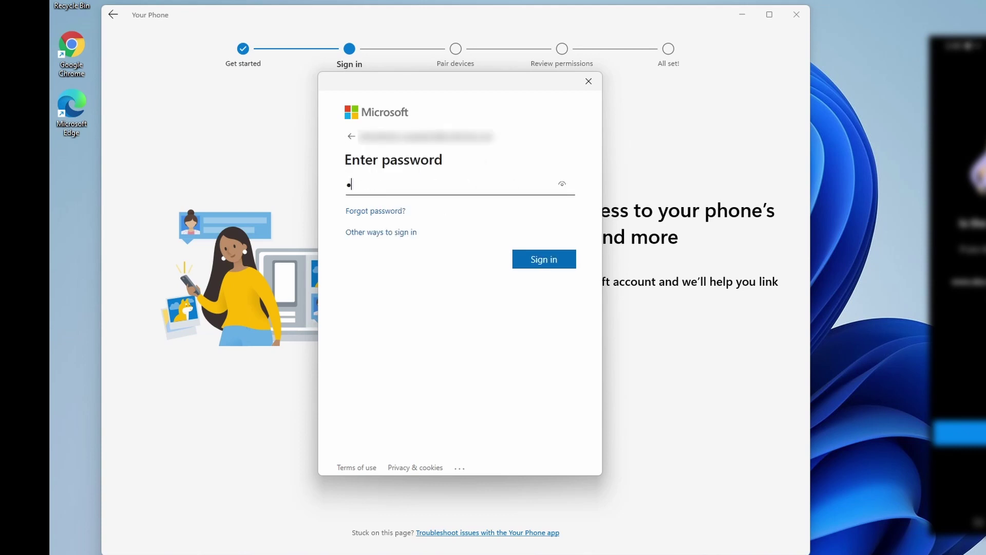
type("******")
left_click(538, 263)
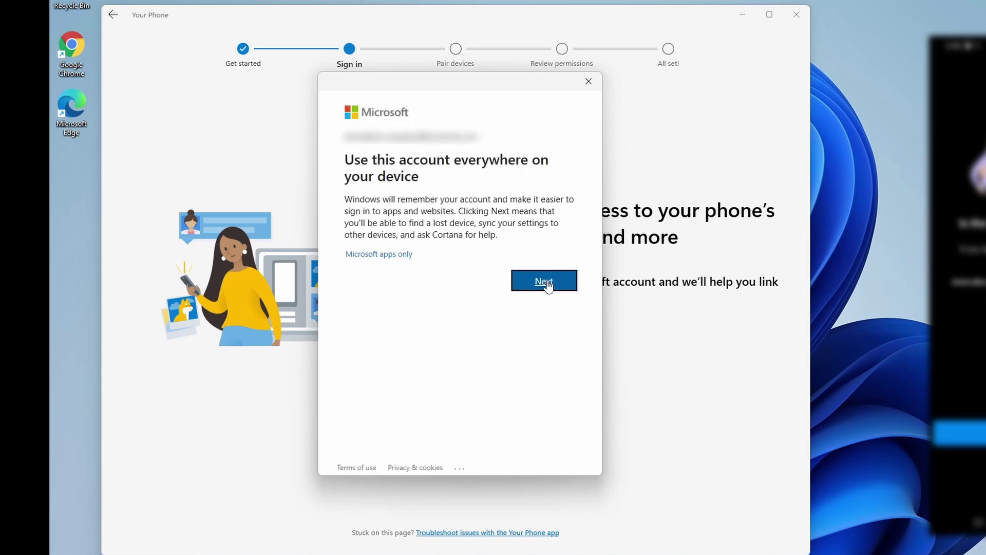
left_click(546, 284)
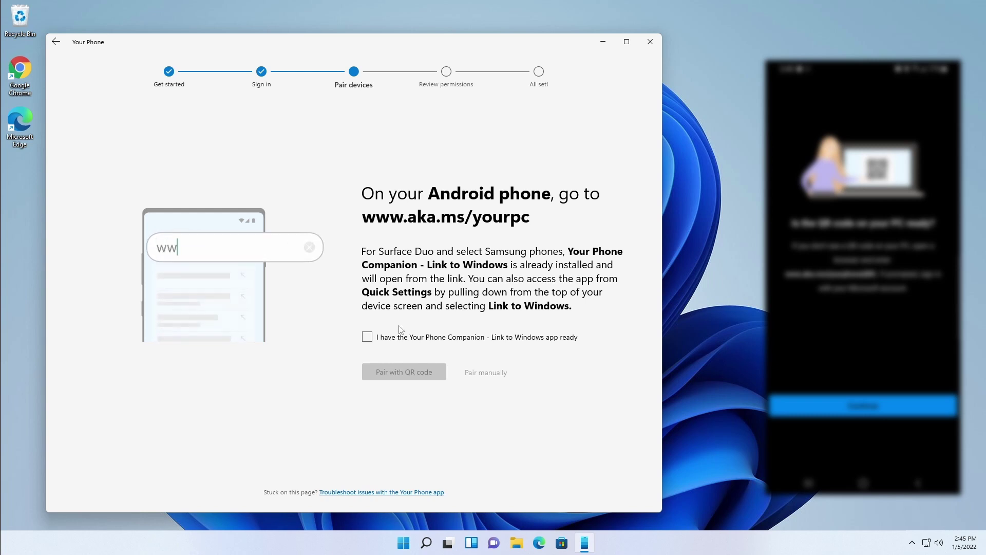
Confirm the Your Phone Companion - Link to Windows app is ready on the phone.
left_click(367, 337)
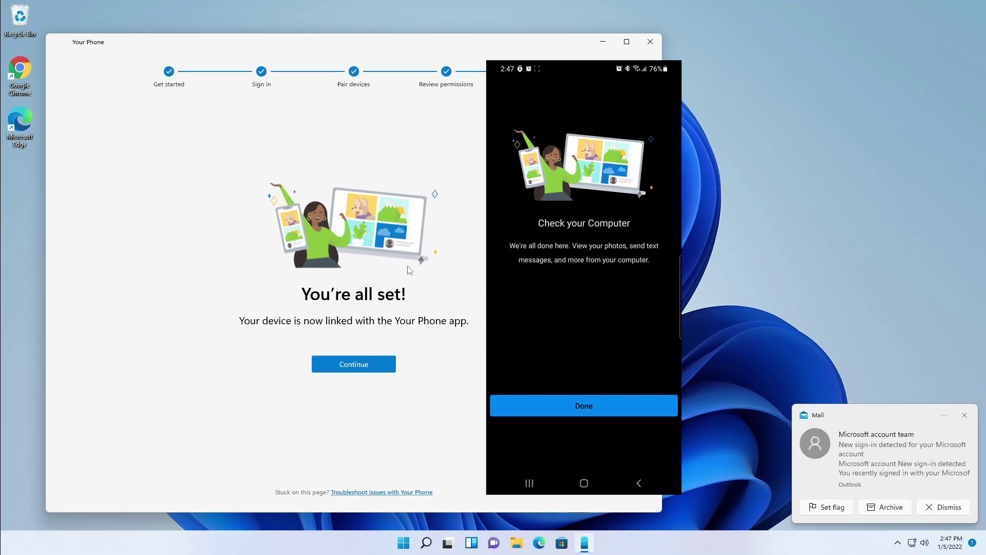
Continue from the 'You're all set!' page into the main Your Phone window.
left_click(376, 369)
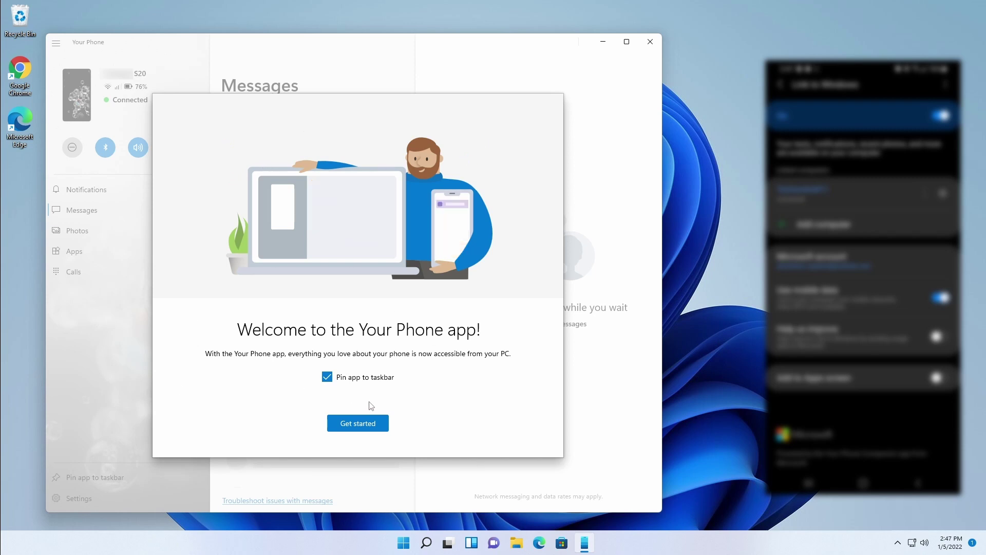
Get started from the welcome dialog and pin Your Phone to the taskbar.
left_click(374, 423)
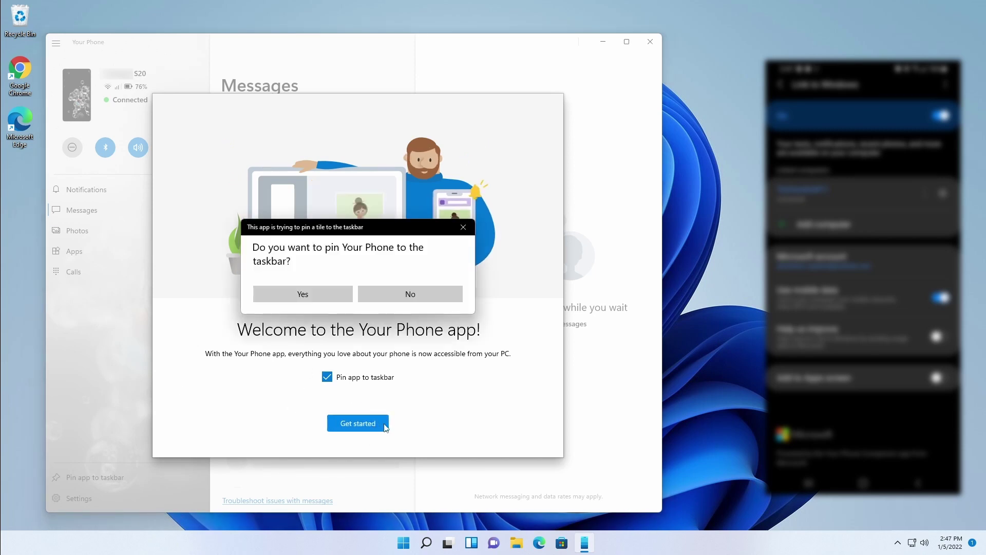
left_click(303, 294)
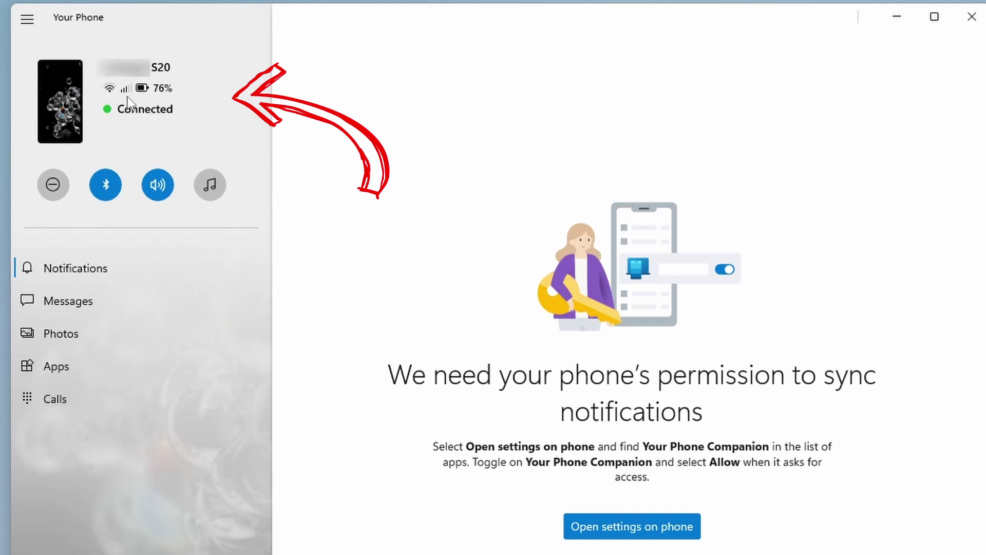
Grant Your Phone Companion notification access from the phone.
mouse_move(126, 95)
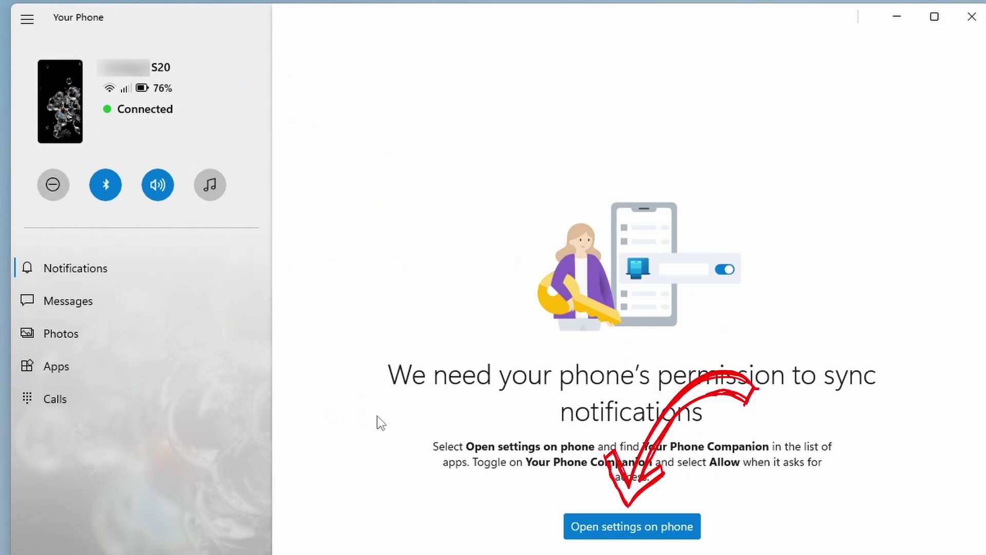
left_click(627, 539)
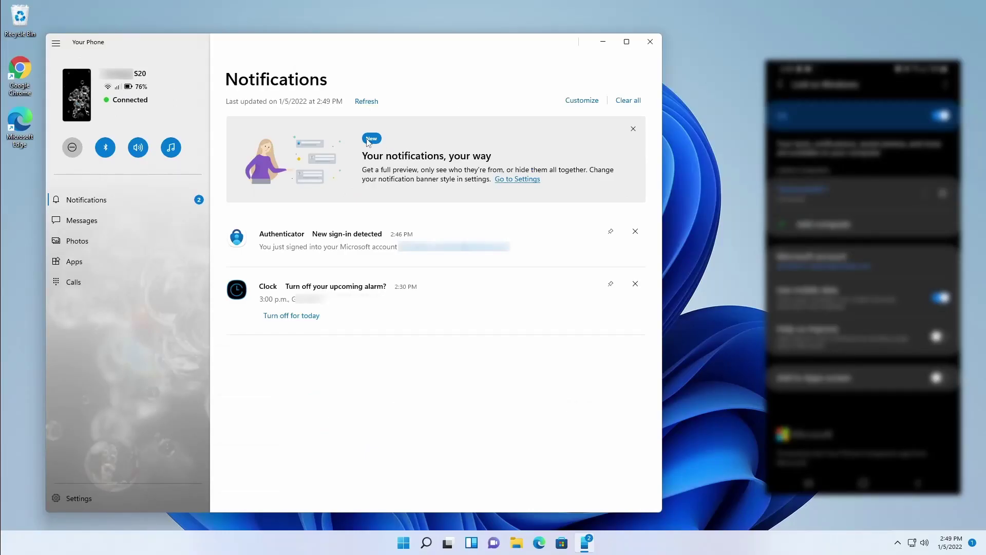
Refresh the Notifications list so the new Email sign-in alert appears.
left_click(378, 109)
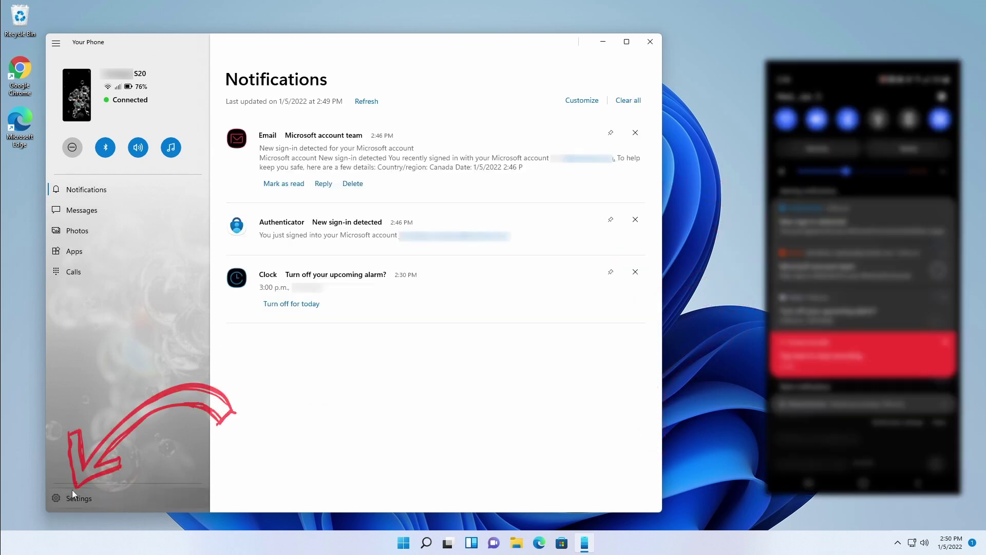
Confirm the Samsung phone under My Devices, then open Features with cross-device copy and paste on.
left_click(82, 497)
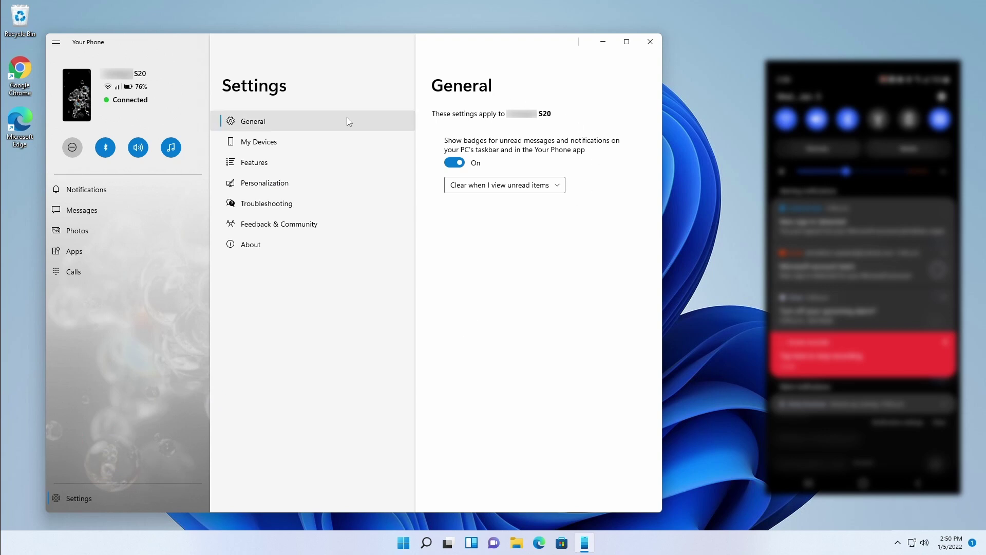
left_click(328, 143)
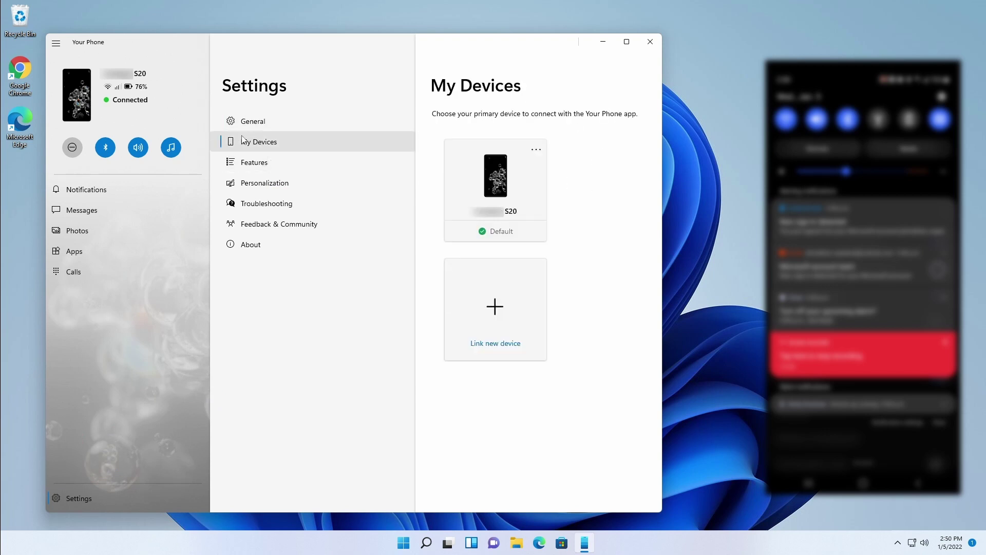
left_click(535, 153)
left_click(591, 201)
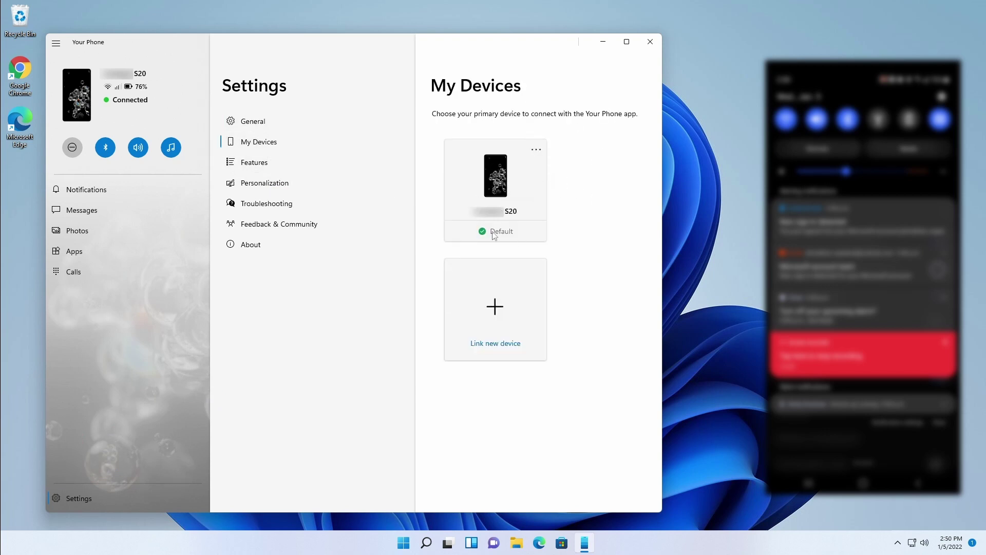
left_click(234, 167)
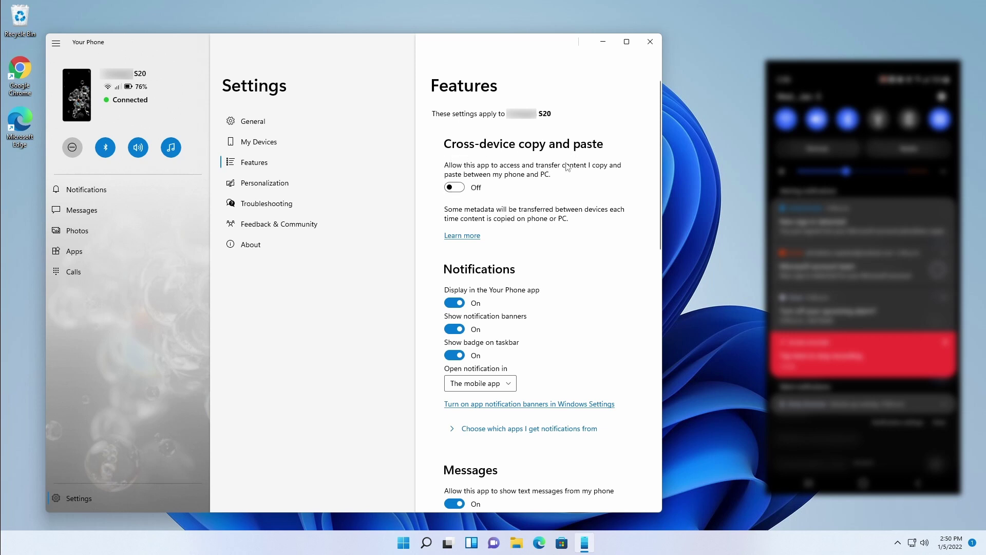
left_click(456, 189)
List every phone app from Amazon Alexa to Dropbox with notifications On, and open the Windows notification center.
scroll(560, 232, "down", 5)
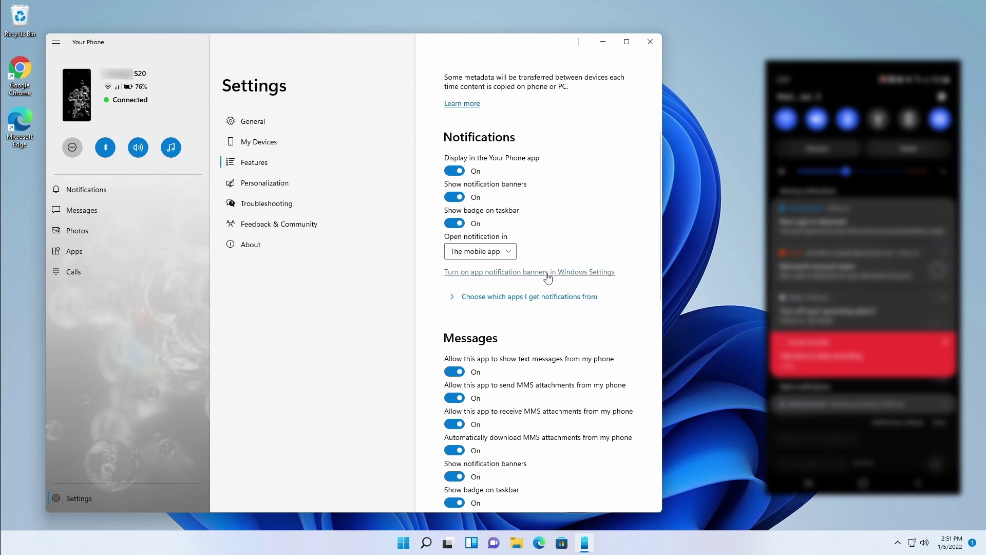
left_click(452, 297)
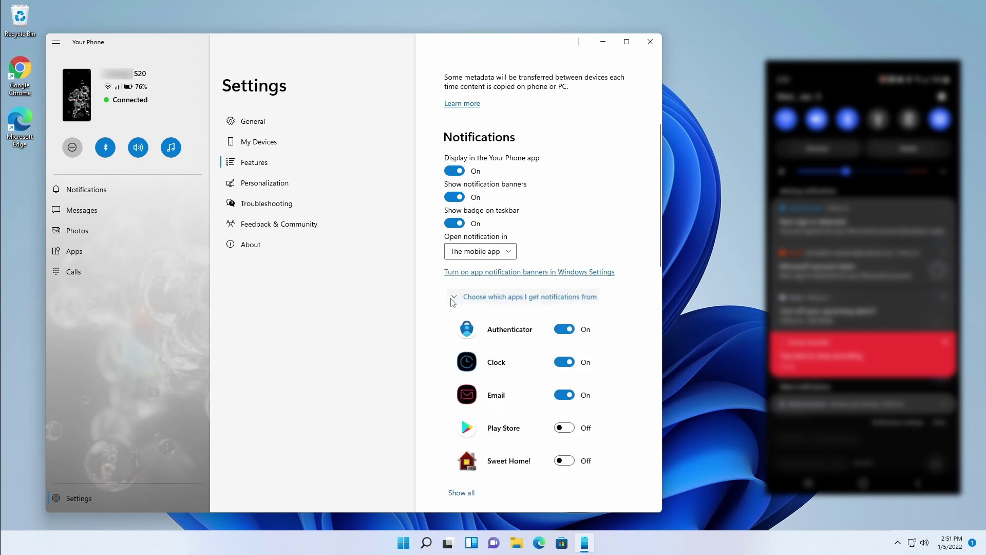
scroll(589, 308, "down", 1)
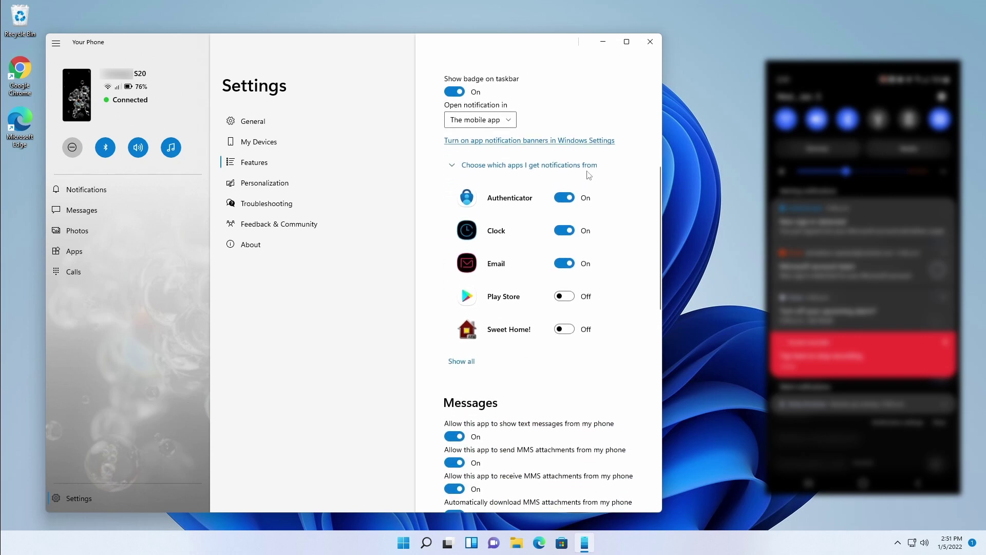
left_click(461, 362)
scroll(524, 205, "down", 5)
scroll(526, 235, "down", 15)
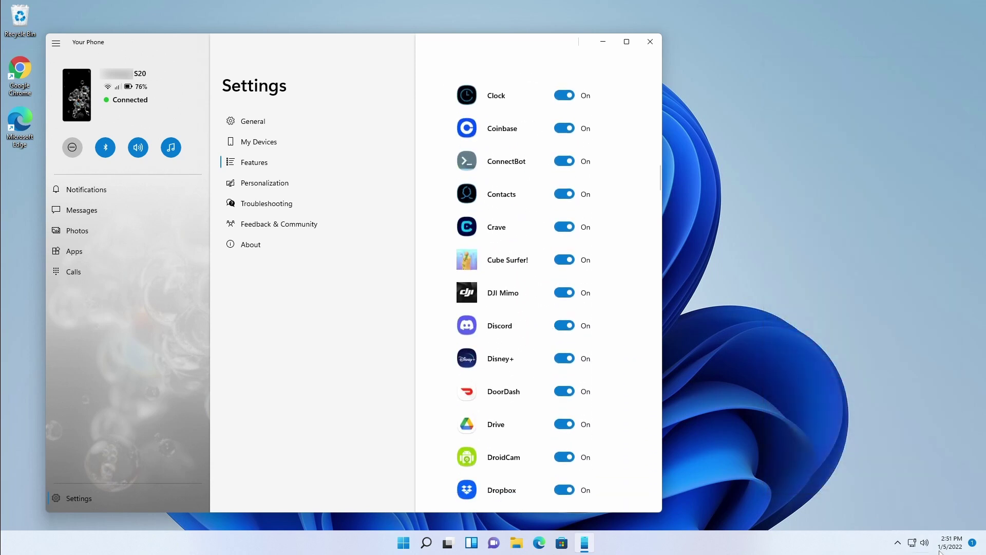
left_click(972, 545)
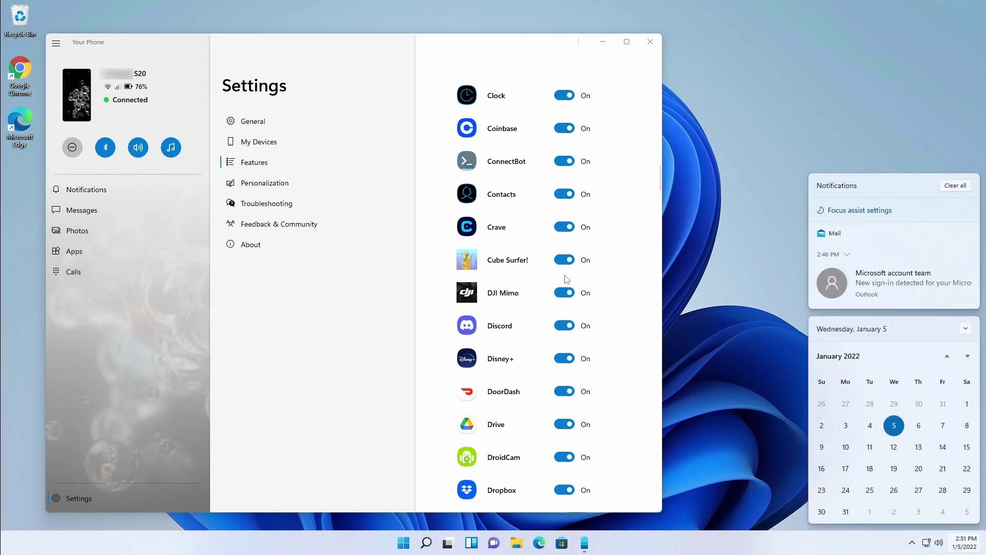
scroll(601, 272, "up", 10)
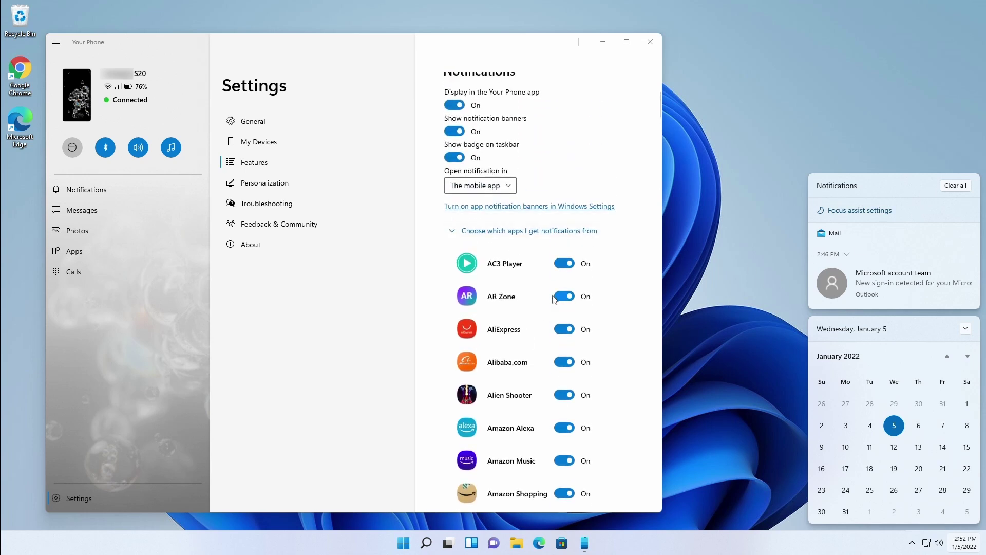
Collapse the per-app list and review the MMS, Photos and Apps options, all switched On.
left_click(452, 232)
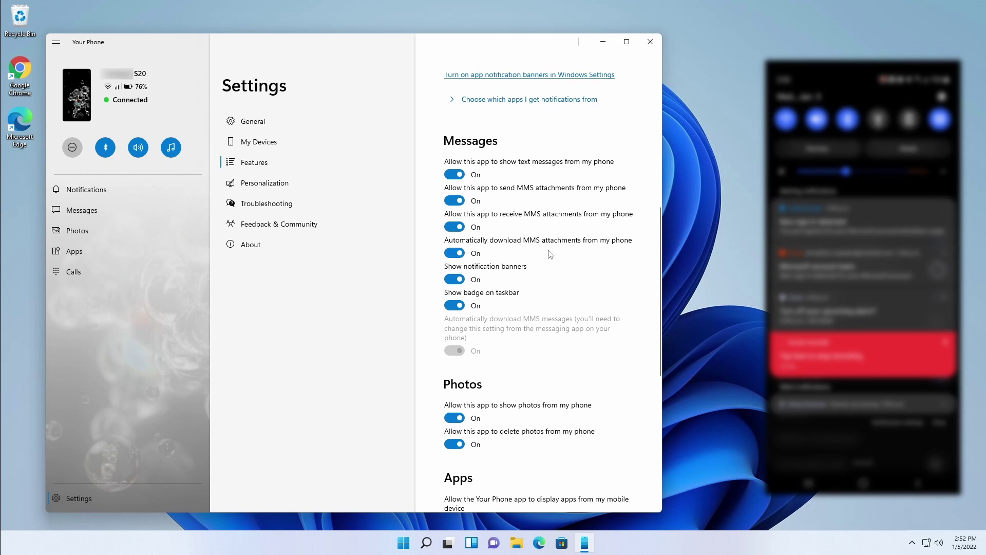
scroll(508, 294, "down", 2)
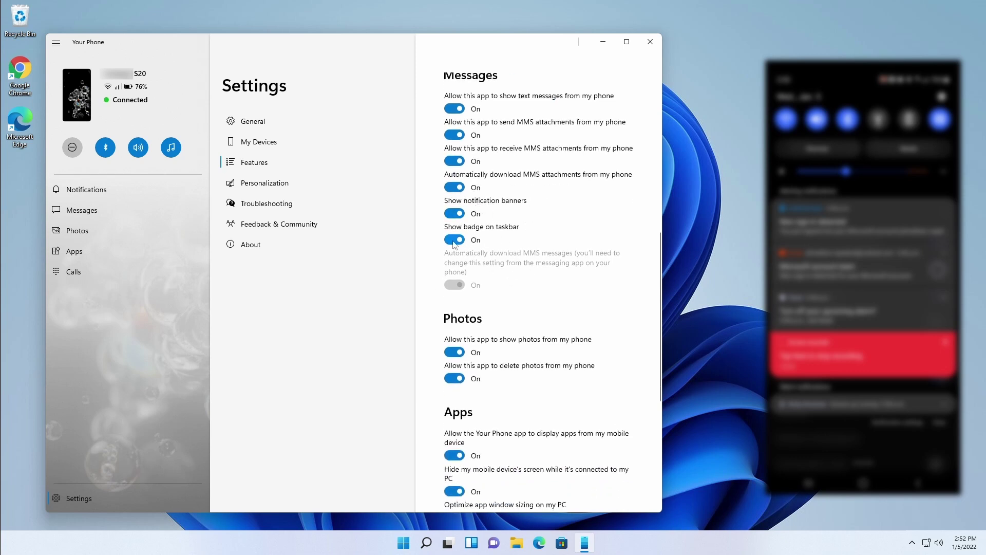
scroll(515, 268, "down", 4)
scroll(502, 146, "up", 2)
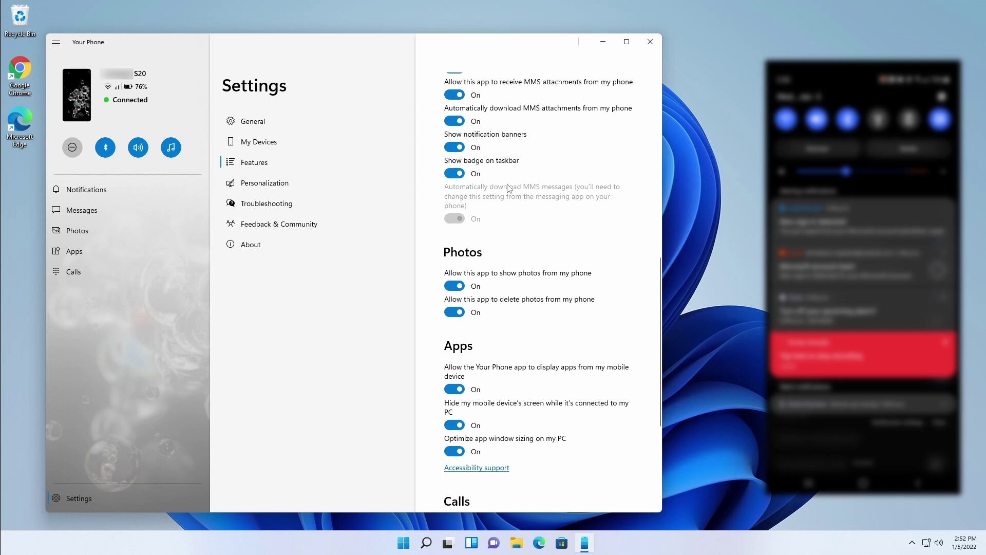
scroll(507, 200, "down", 4)
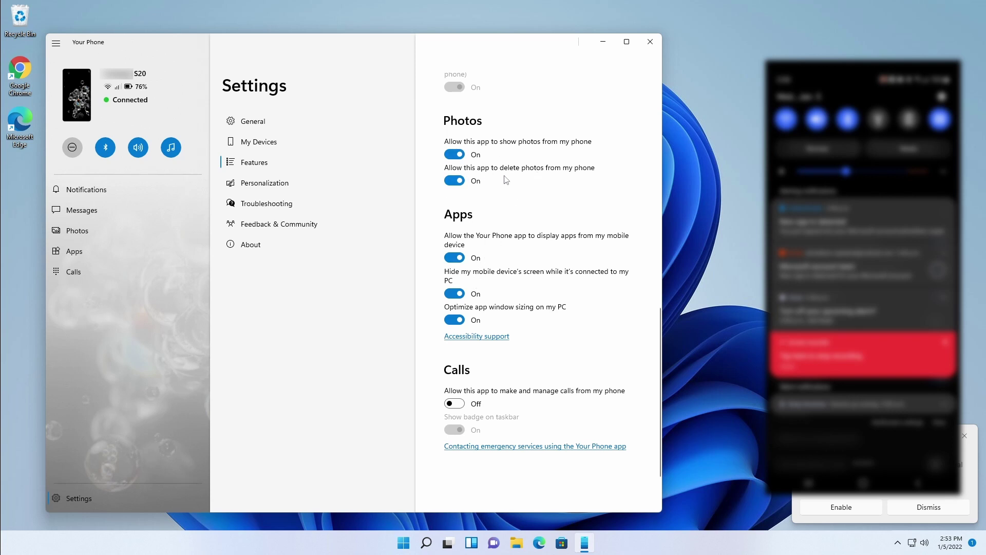
scroll(503, 179, "up", 5)
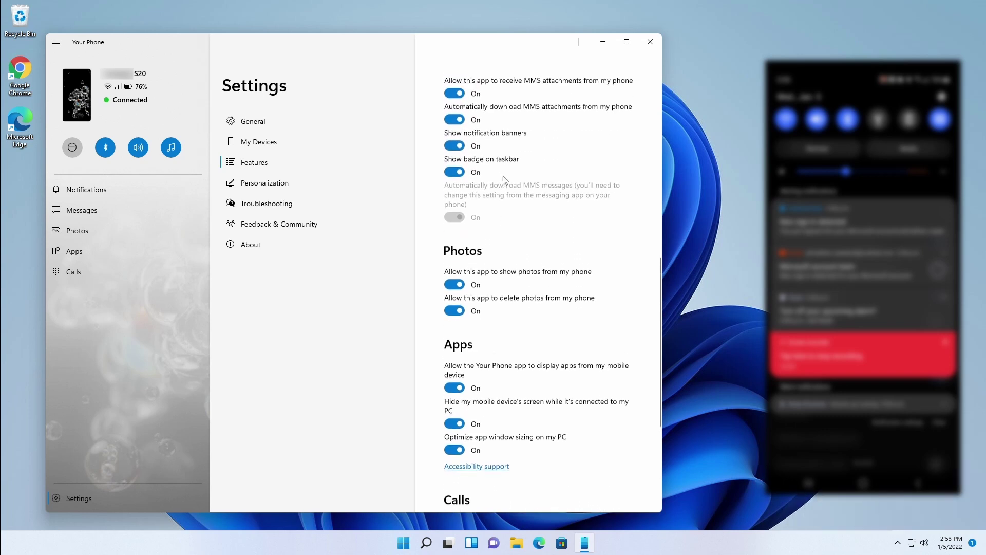
scroll(487, 144, "down", 4)
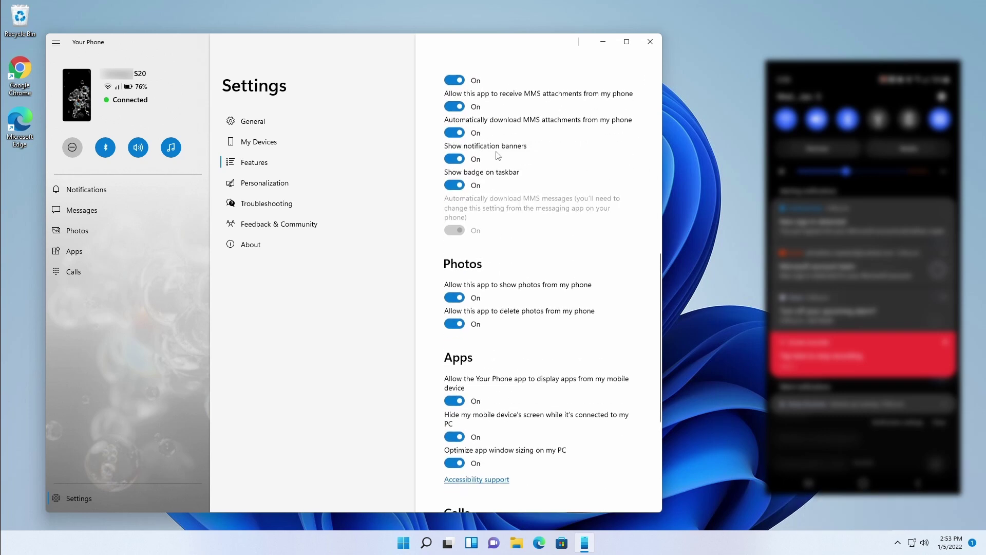
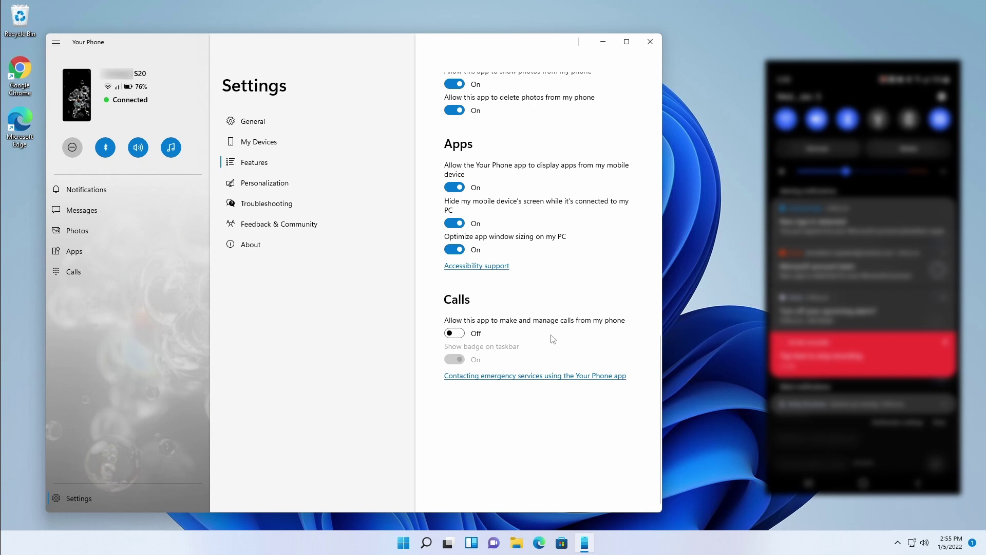
Leave PC calling off after toggling it, then open the Personalization settings.
left_click(457, 338)
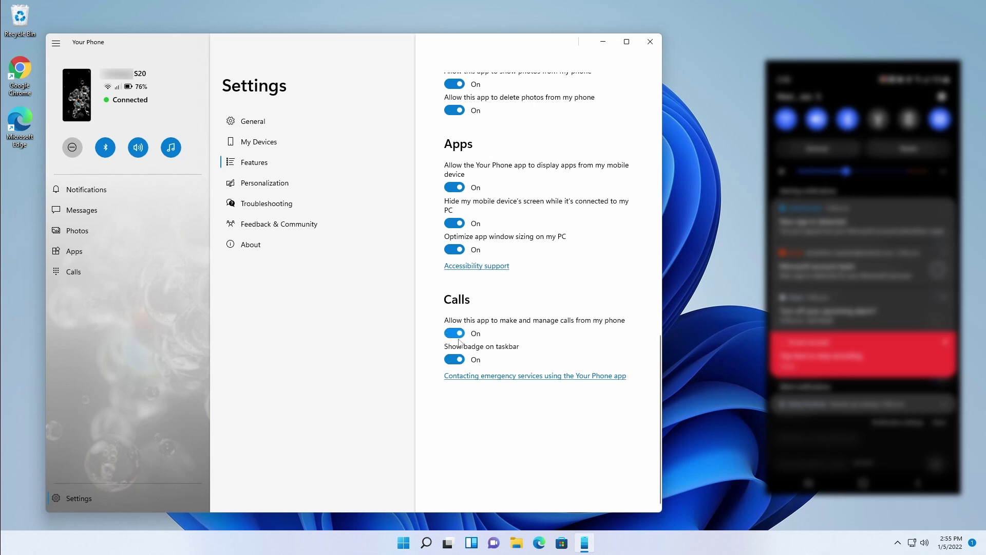
left_click(458, 339)
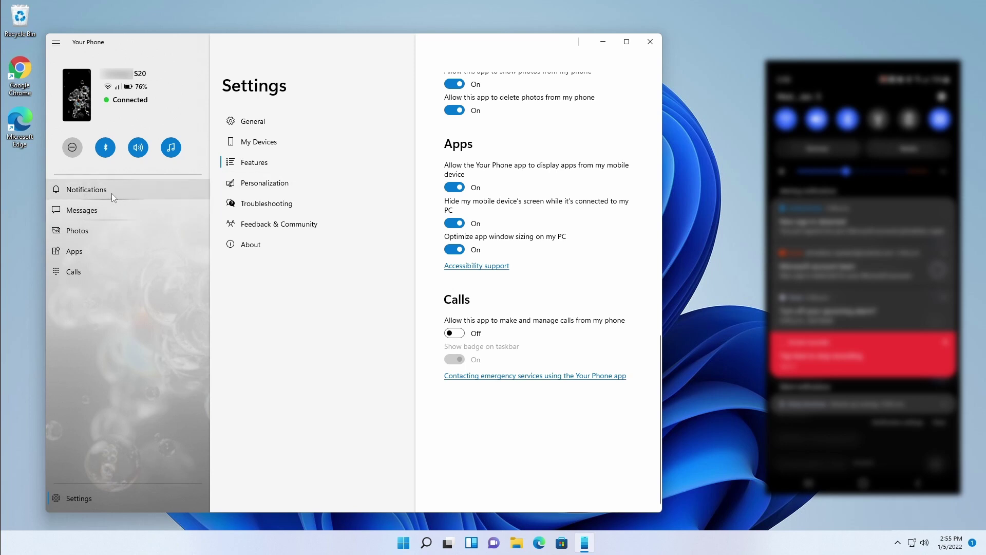
left_click(276, 185)
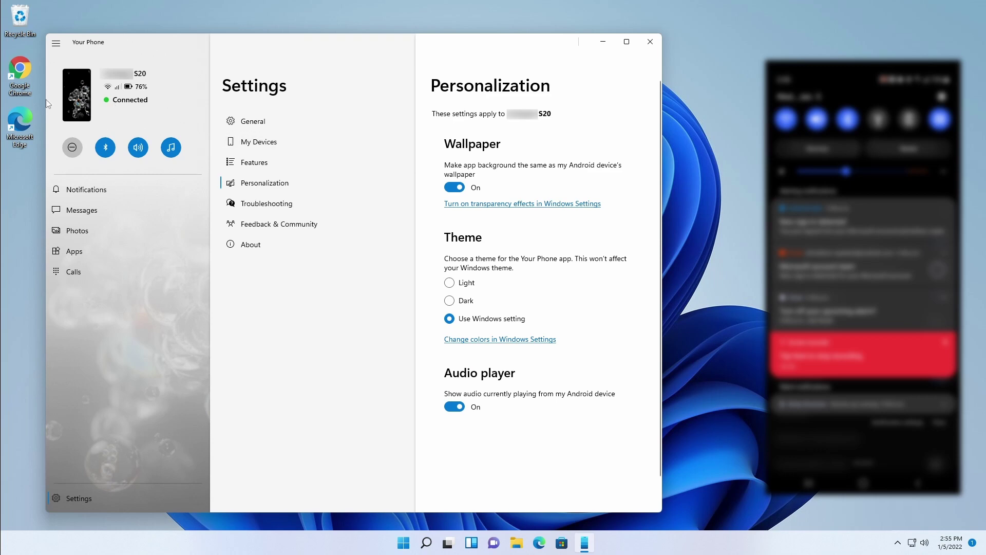
left_click(76, 114)
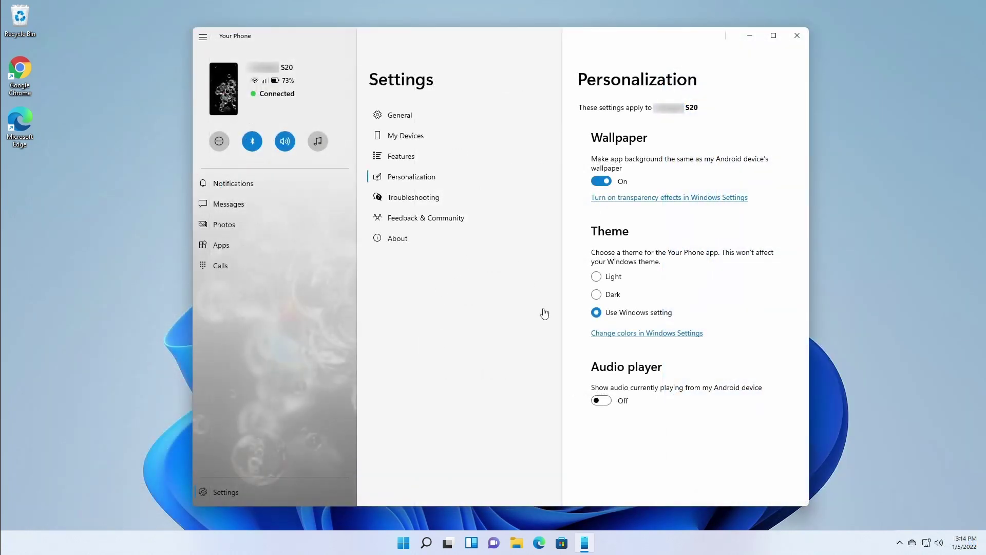
Keep the phone wallpaper as background, look through the other settings pages, then view Notifications.
left_click(605, 183)
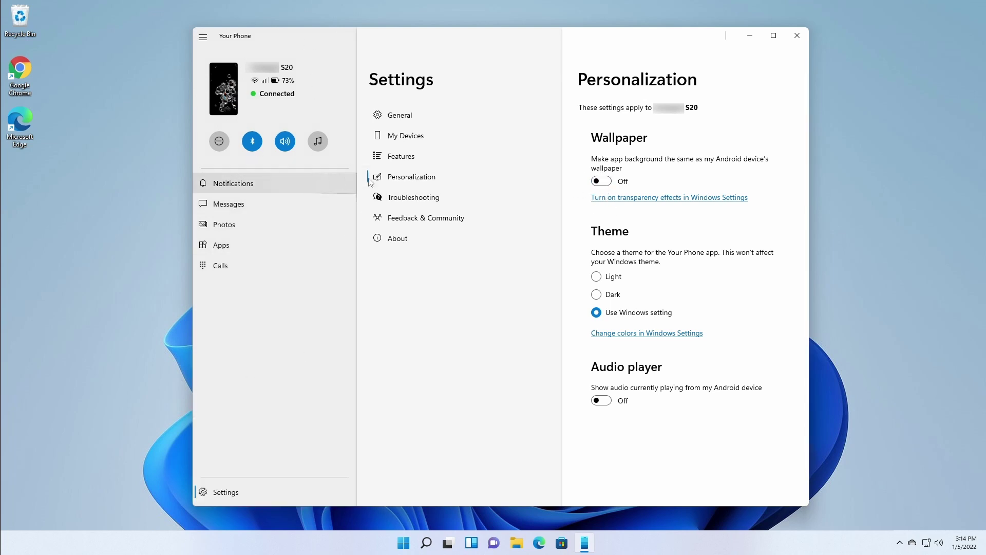
left_click(602, 182)
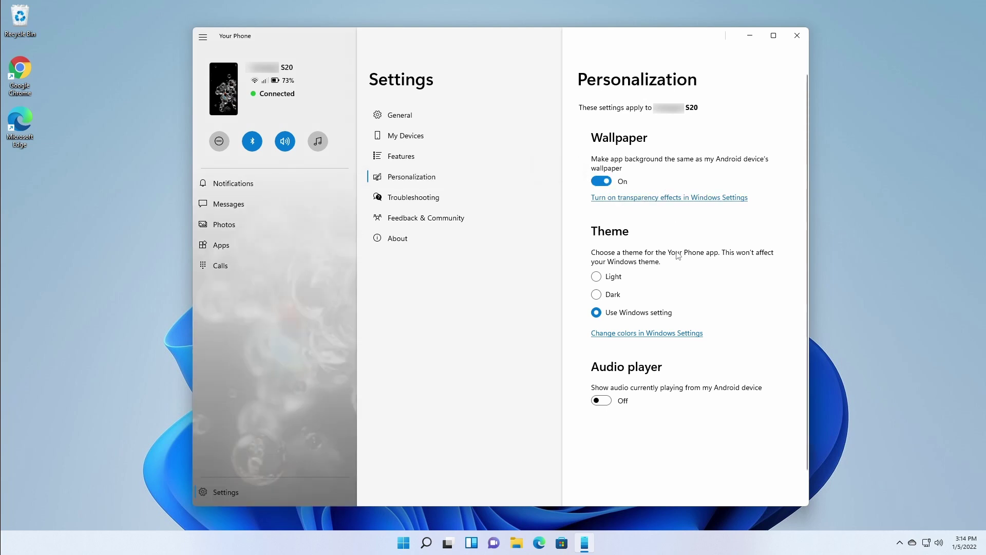
left_click(416, 200)
left_click(417, 220)
left_click(422, 240)
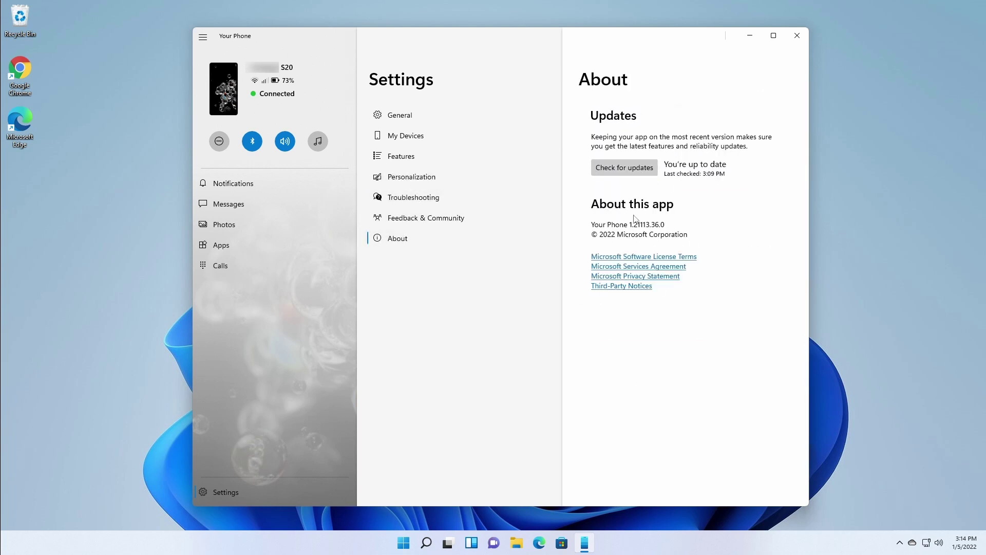
left_click(432, 115)
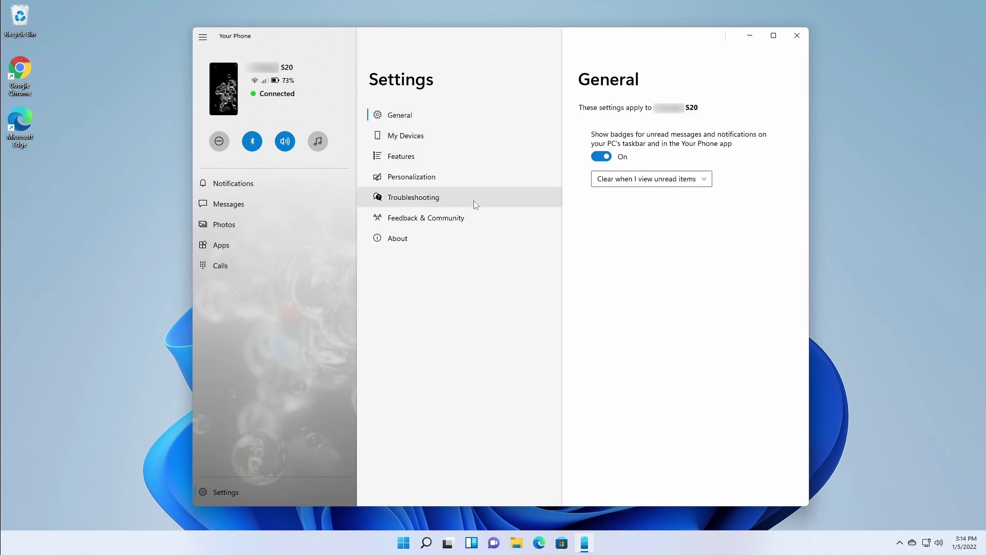
left_click(245, 183)
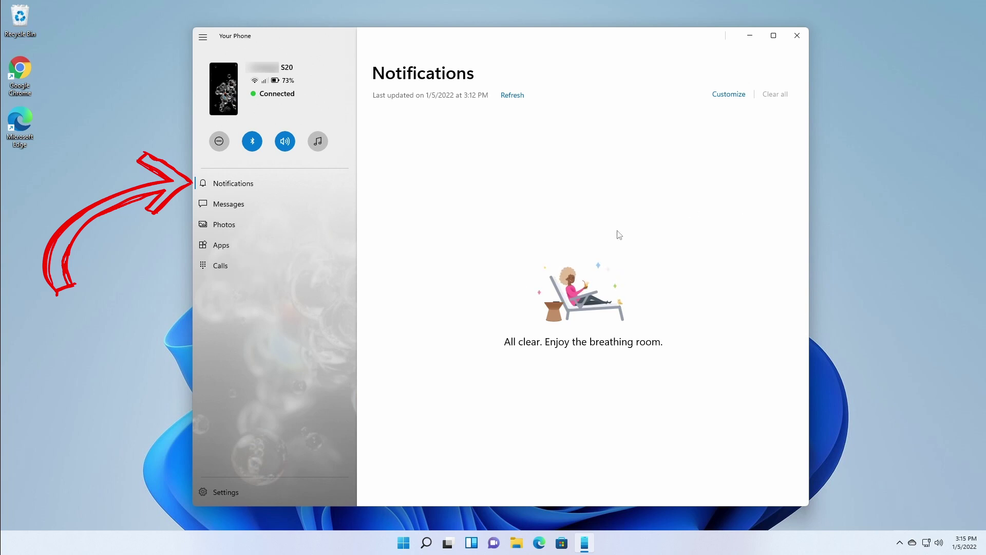
Browse the phone's message conversations, switching between the first and third, then go to Photos.
left_click(238, 205)
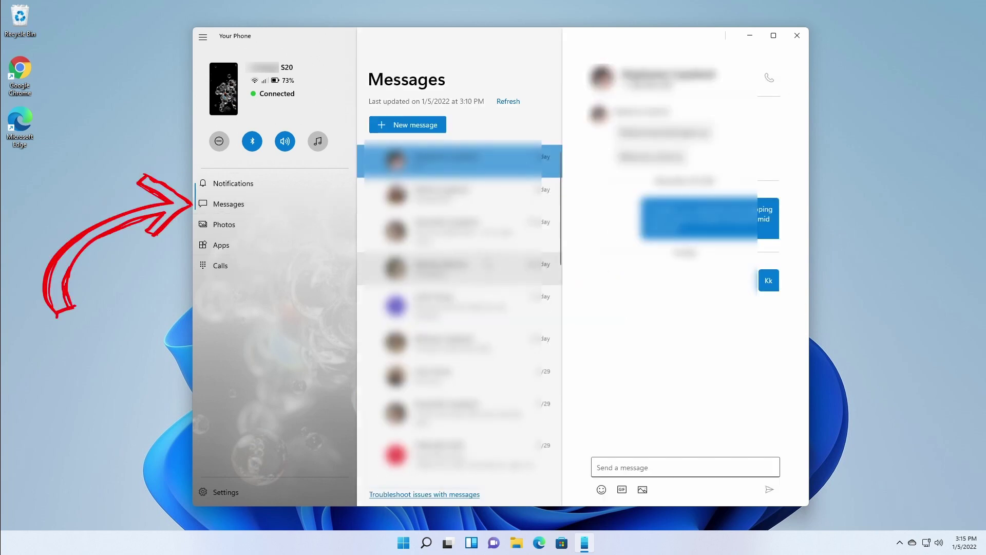
scroll(459, 308, "down", 3)
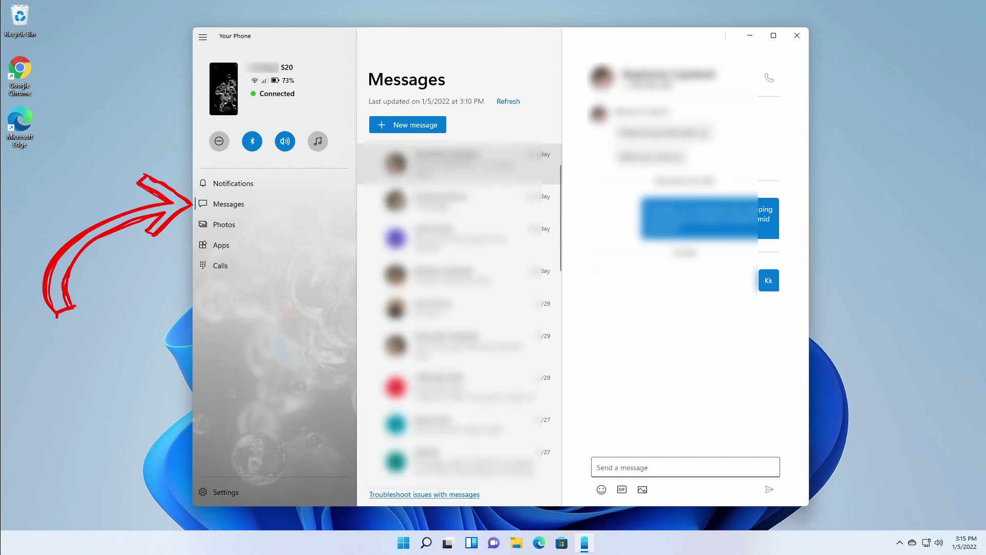
scroll(460, 308, "up", 3)
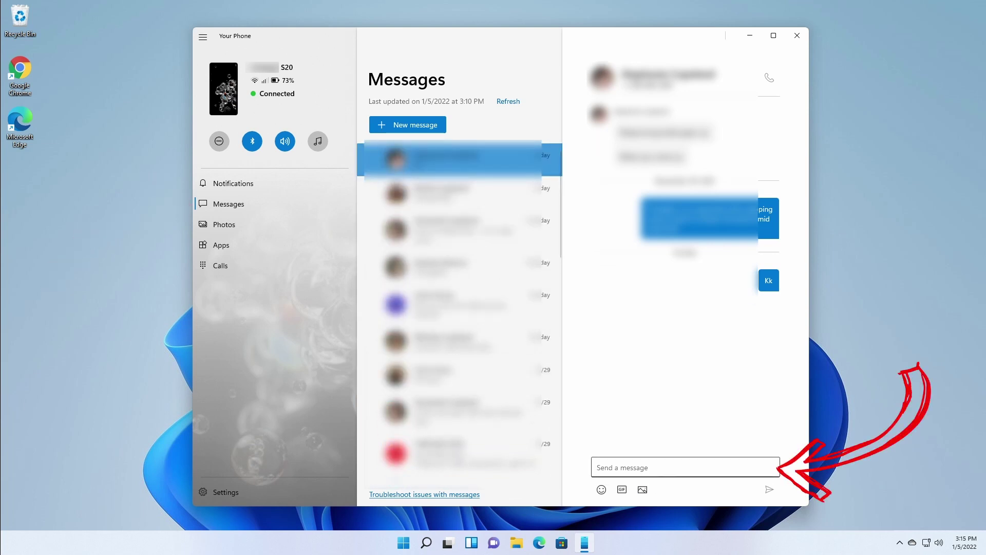
left_click(686, 467)
left_click(451, 229)
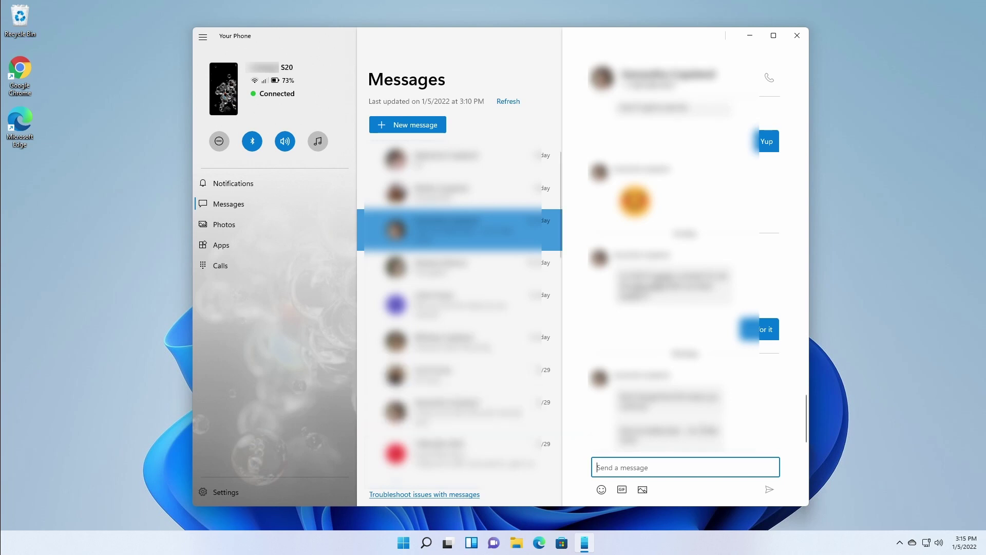
left_click(452, 159)
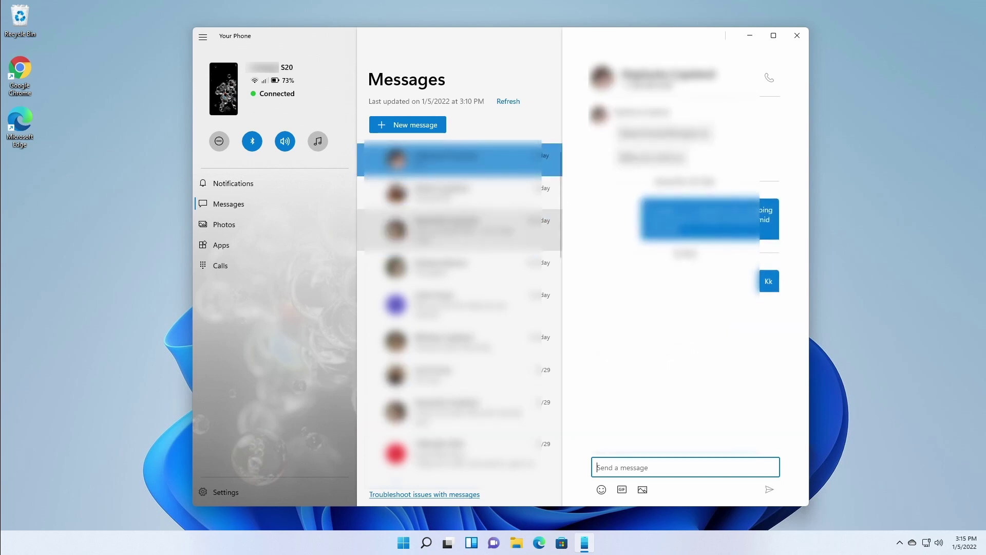
left_click(224, 225)
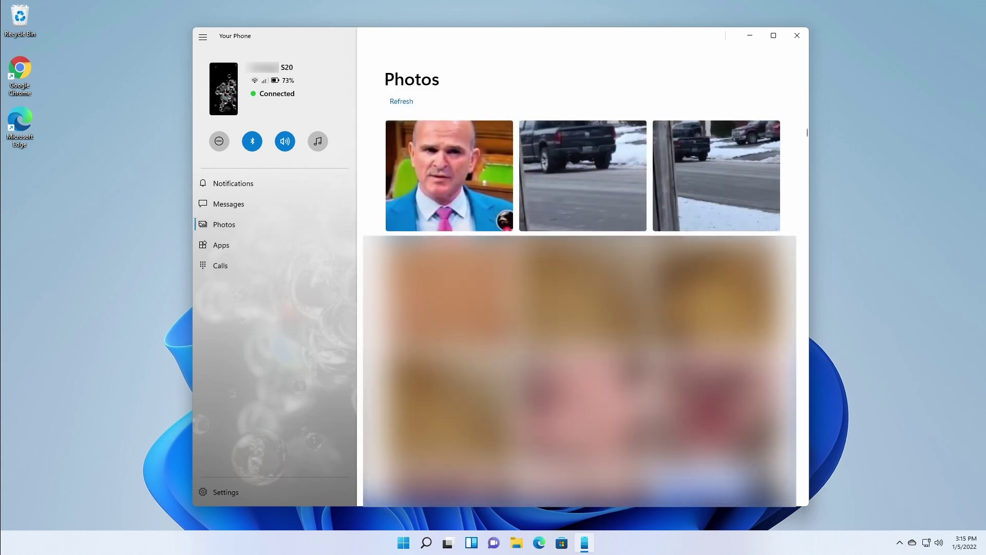
Open the battery usage screenshot full size from the photo gallery.
scroll(536, 208, "down", 5)
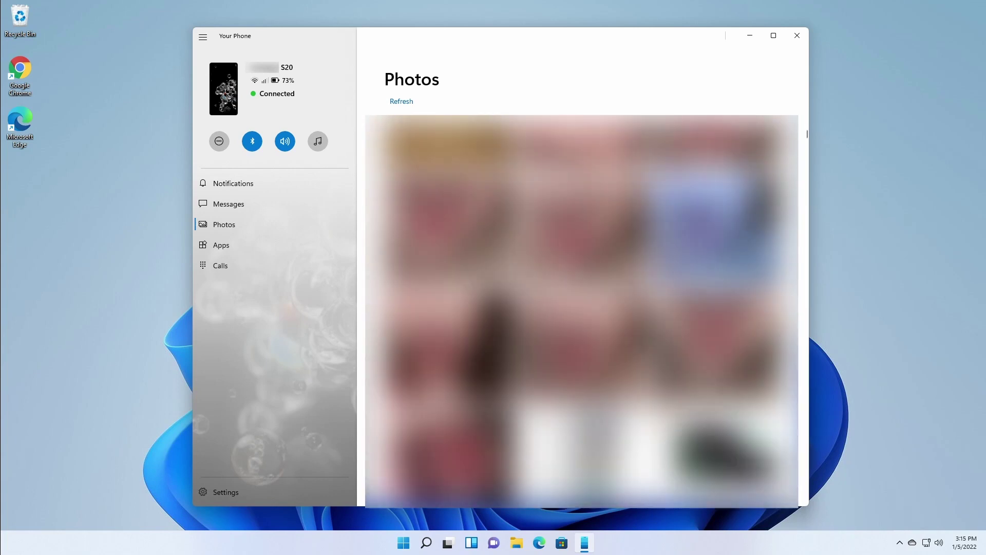
right_click(580, 291)
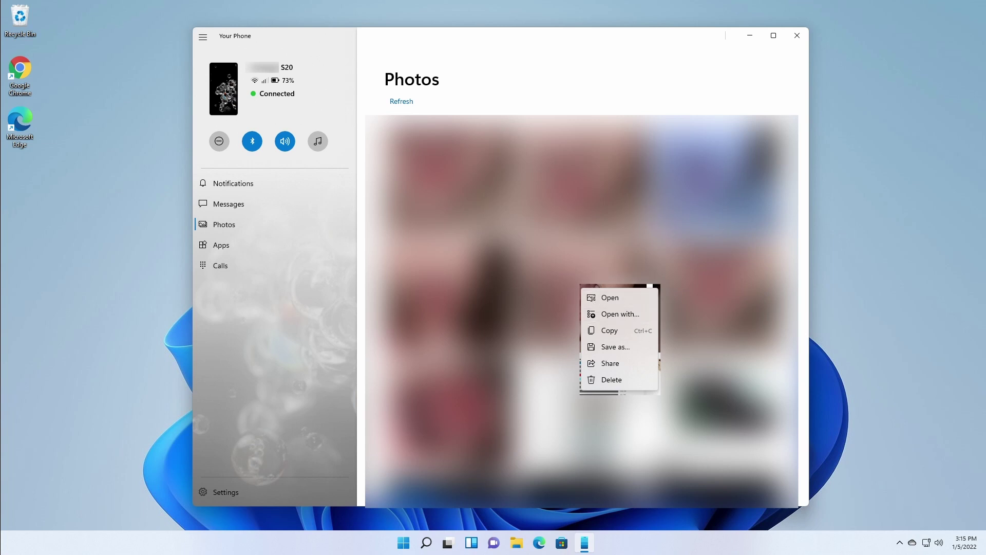
scroll(452, 301, "down", 5)
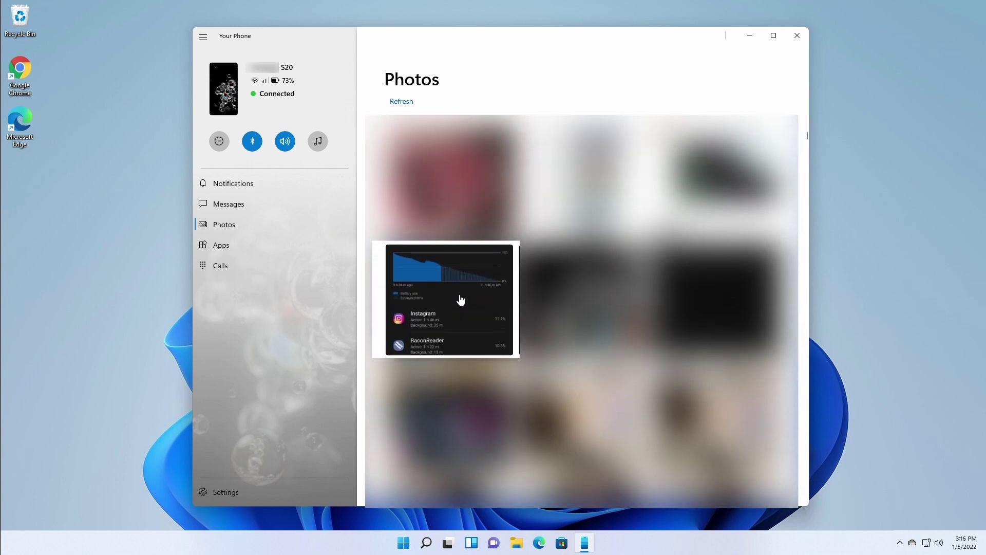
left_click(452, 302)
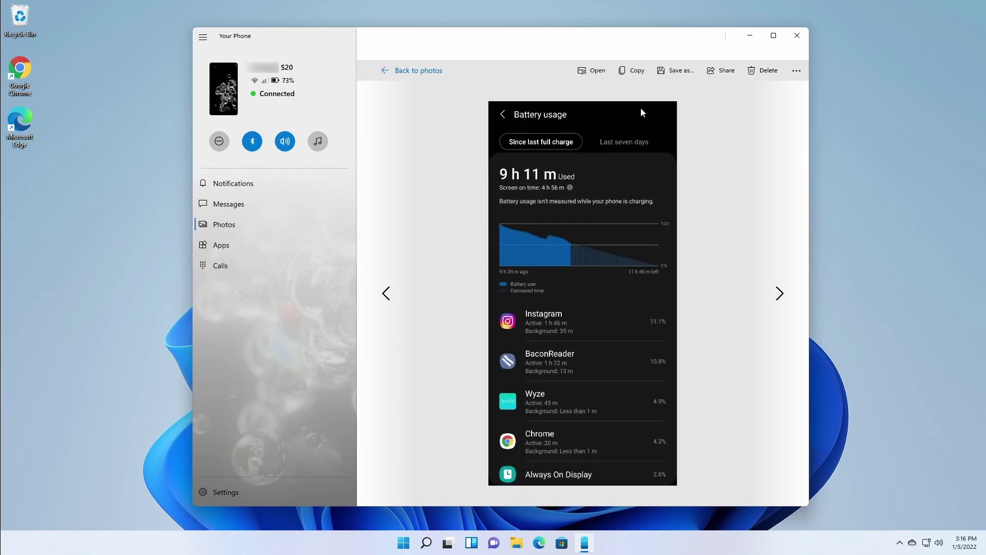
Cancel saving and sharing the screenshot, then head to the Apps page.
left_click(675, 70)
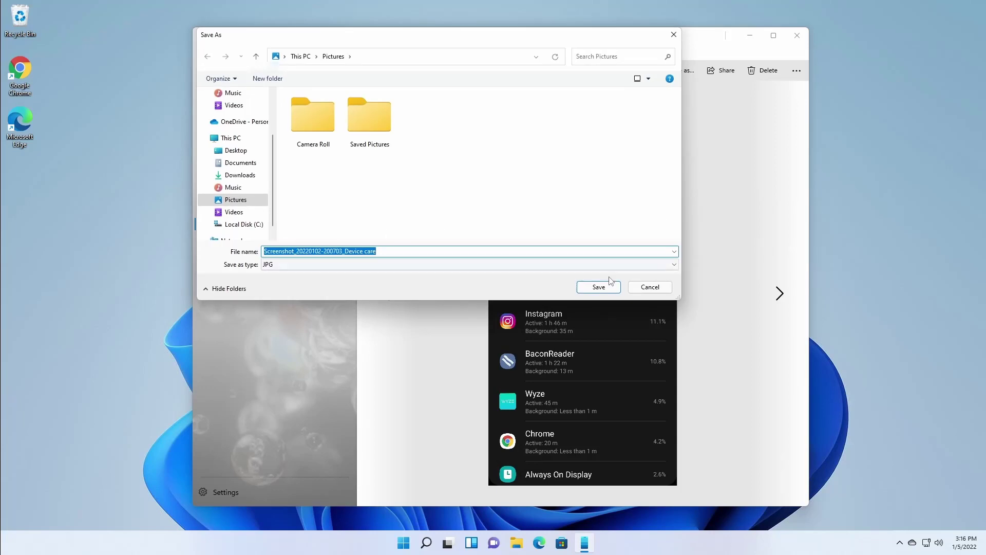
left_click(658, 285)
left_click(721, 70)
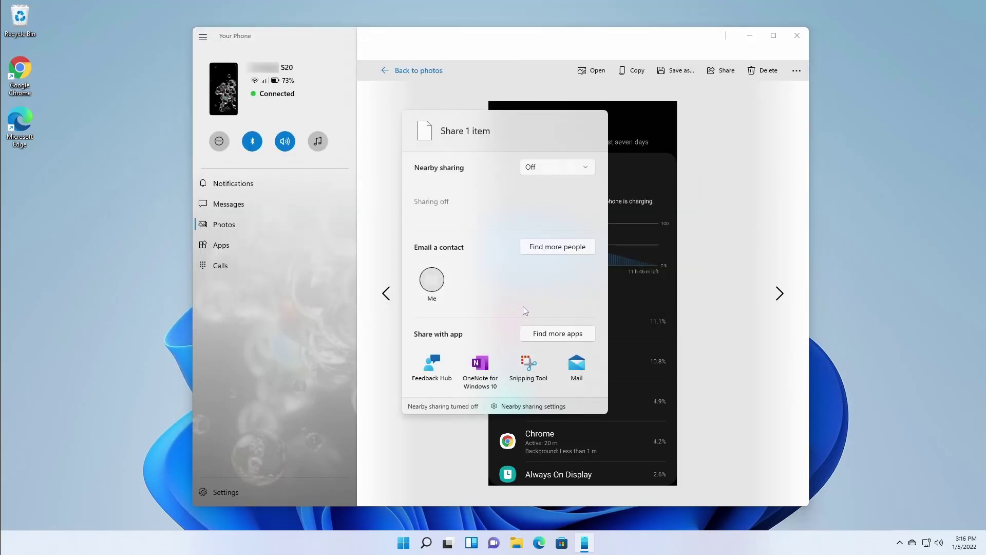
left_click(719, 185)
left_click(235, 247)
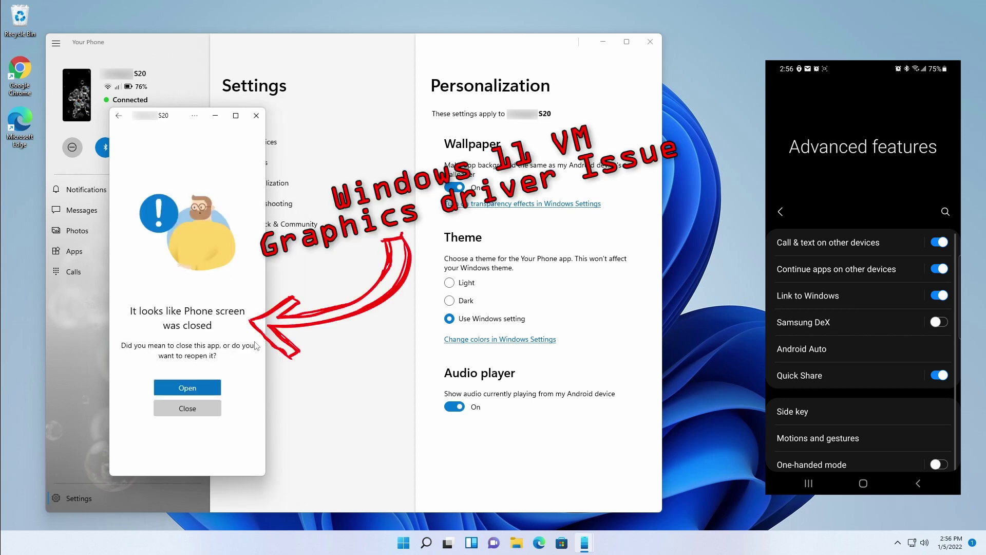
Reopen the closed phone screen so the Apps page lists all phone apps.
left_click(203, 391)
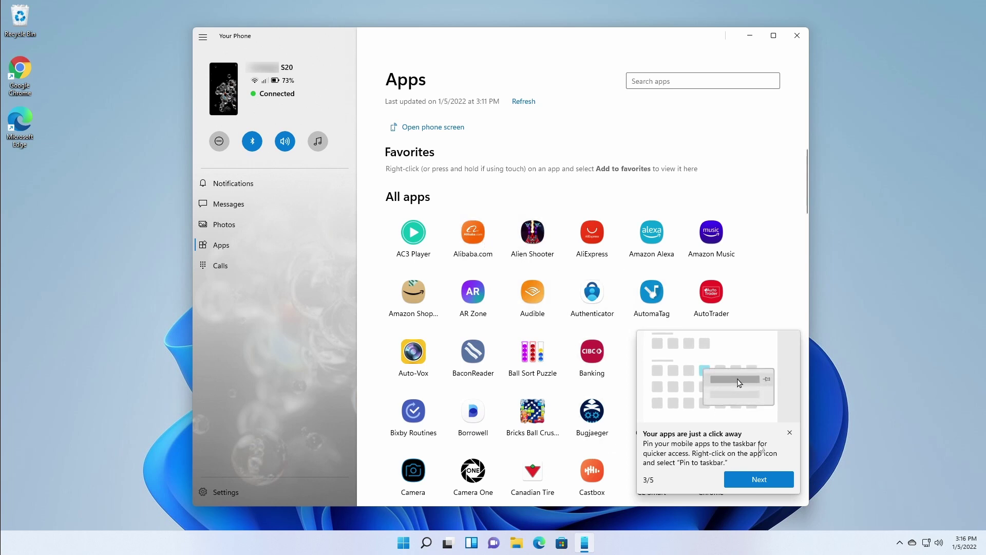
Step through the remaining Apps tips to All done and scroll the apps grid.
left_click(751, 482)
left_click(755, 480)
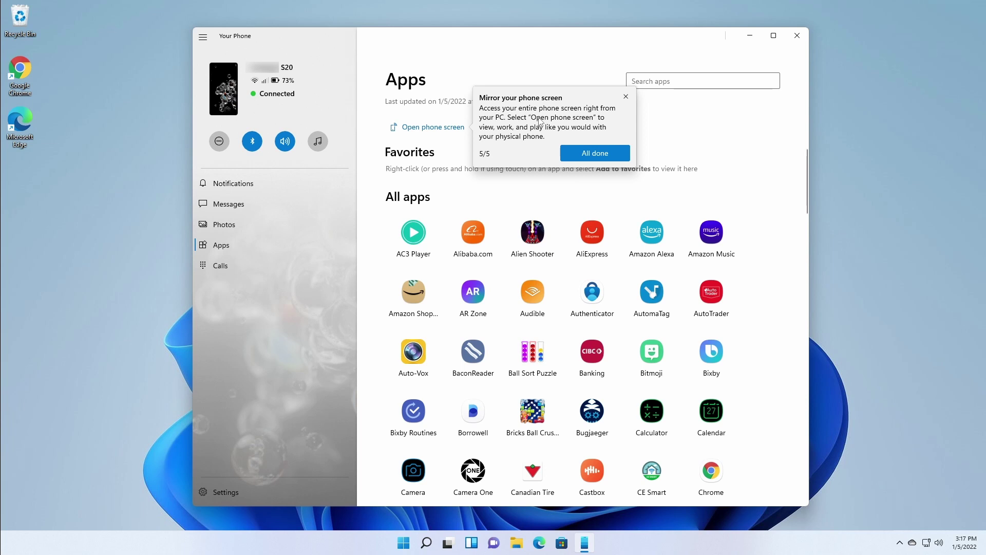
left_click(536, 190)
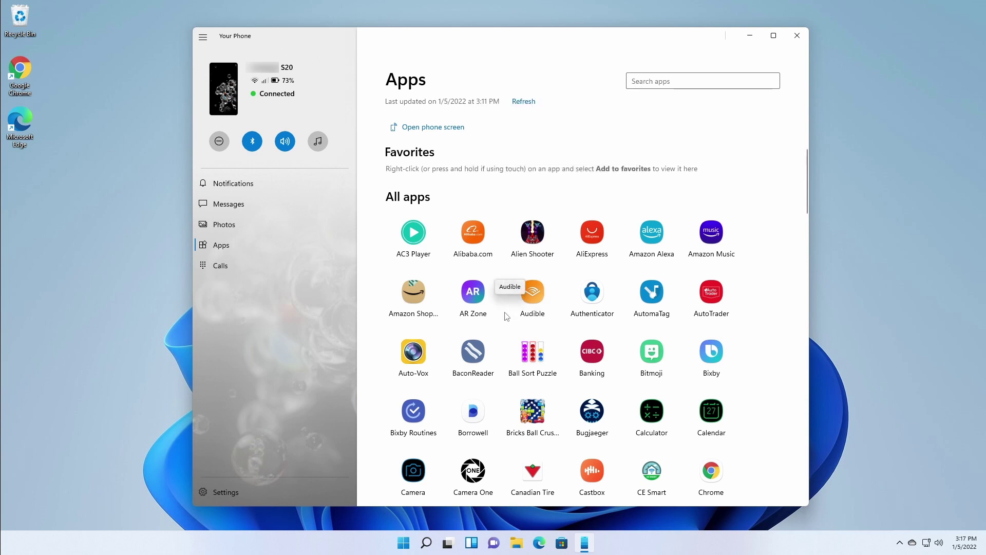
scroll(550, 335, "down", 5)
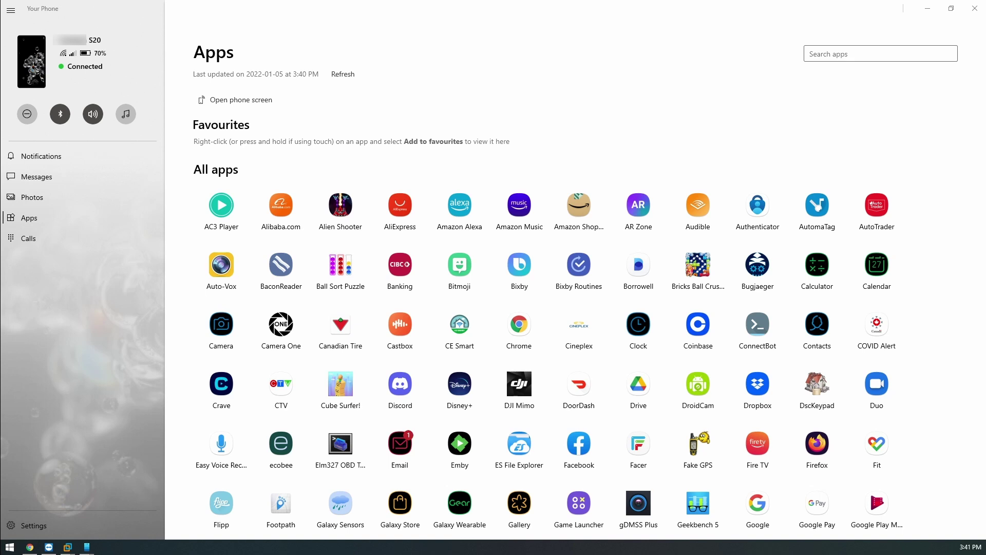
Turn on Cross-device copy and paste in the Features settings.
left_click(34, 524)
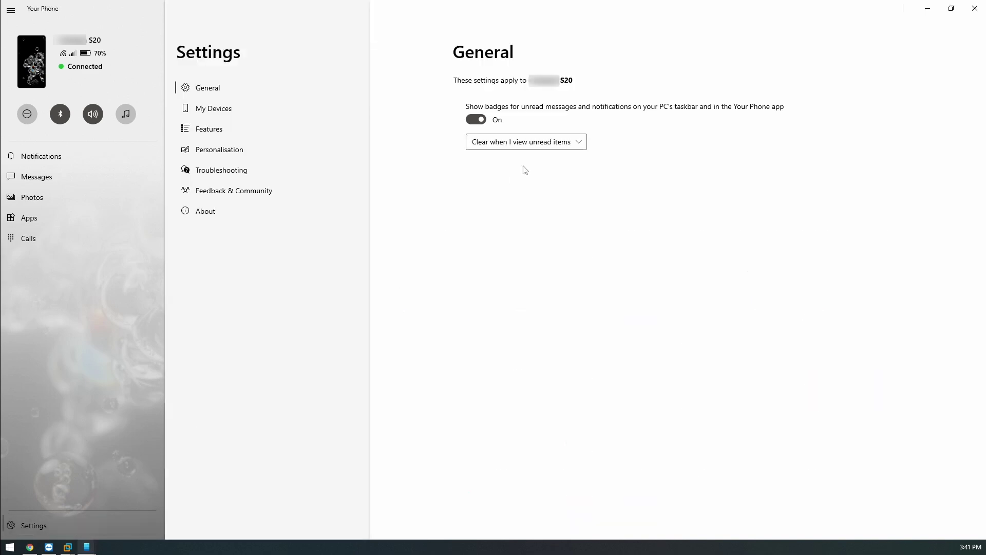
left_click(200, 130)
scroll(600, 149, "down", 2)
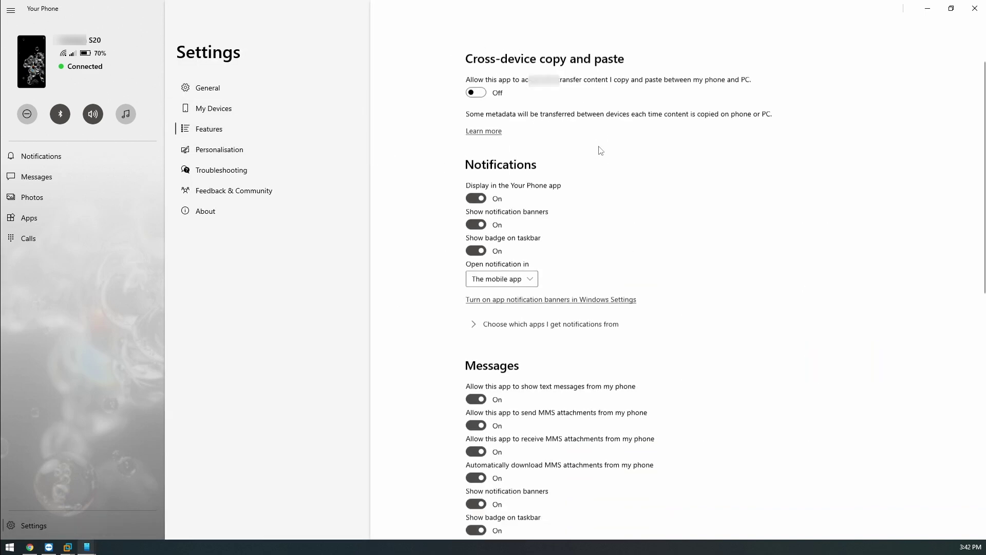
scroll(600, 149, "down", 5)
scroll(600, 149, "up", 6)
left_click(476, 145)
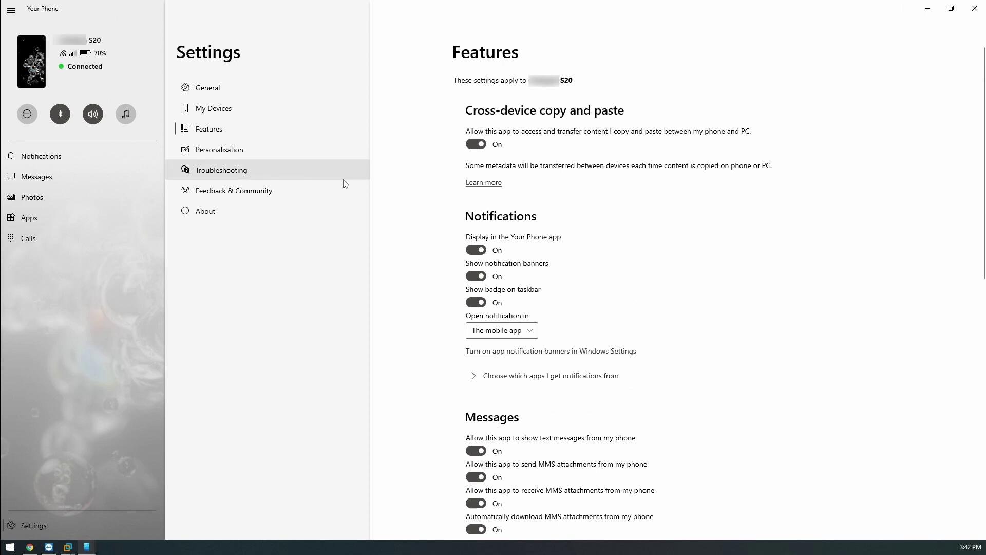
scroll(619, 226, "down", 10)
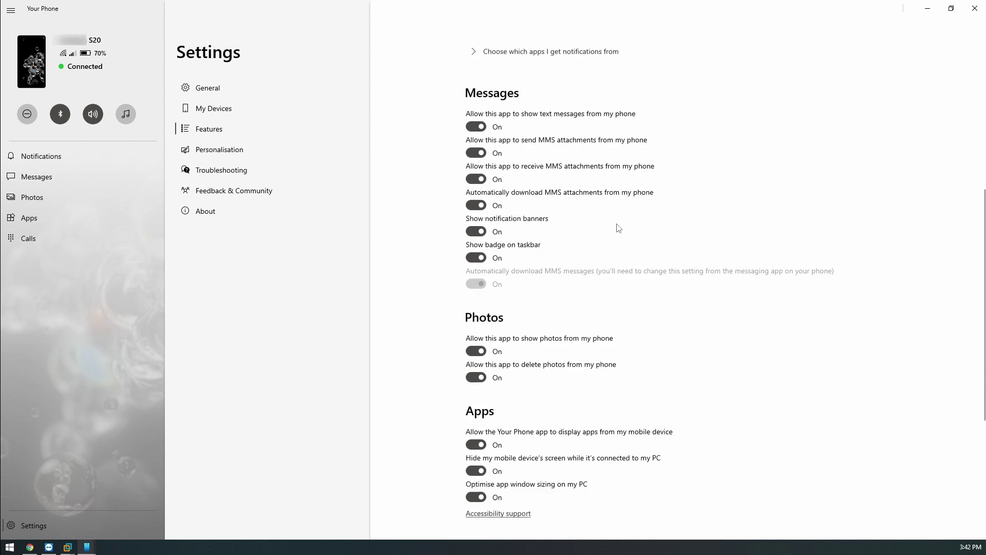
Review My Devices, General and Personalisation settings, then go to Notifications.
left_click(198, 112)
left_click(267, 89)
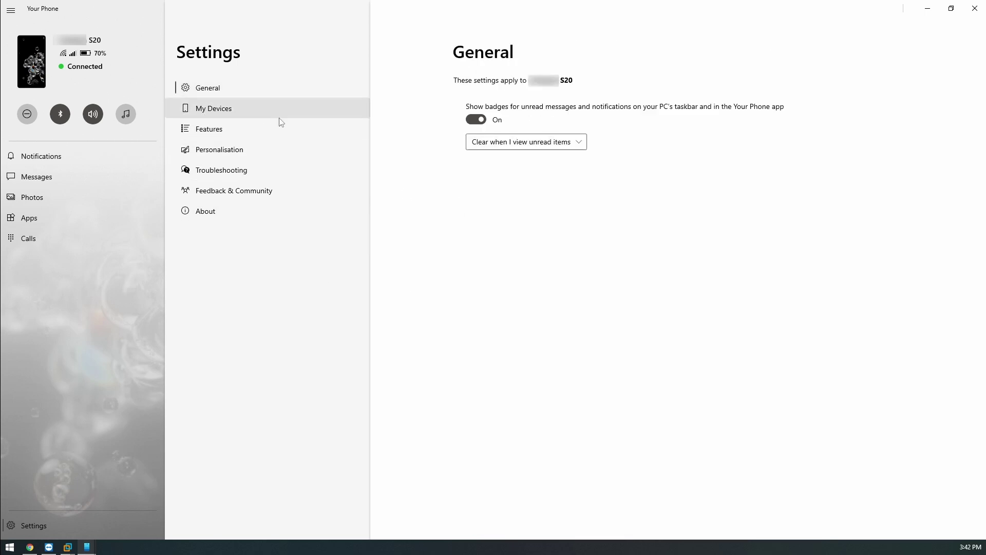
left_click(231, 149)
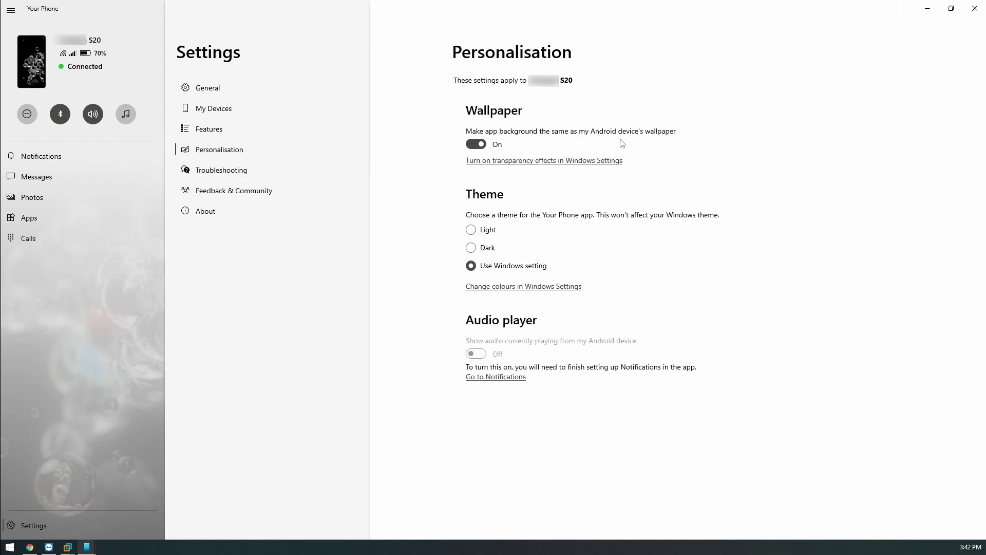
left_click(41, 155)
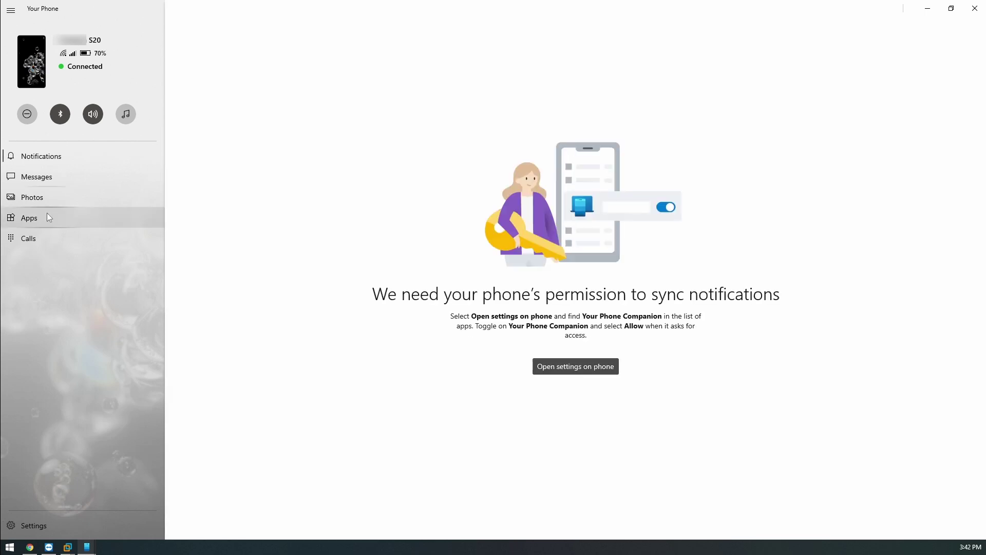
Request notification sync permission on the phone from the Notifications page.
left_click(582, 368)
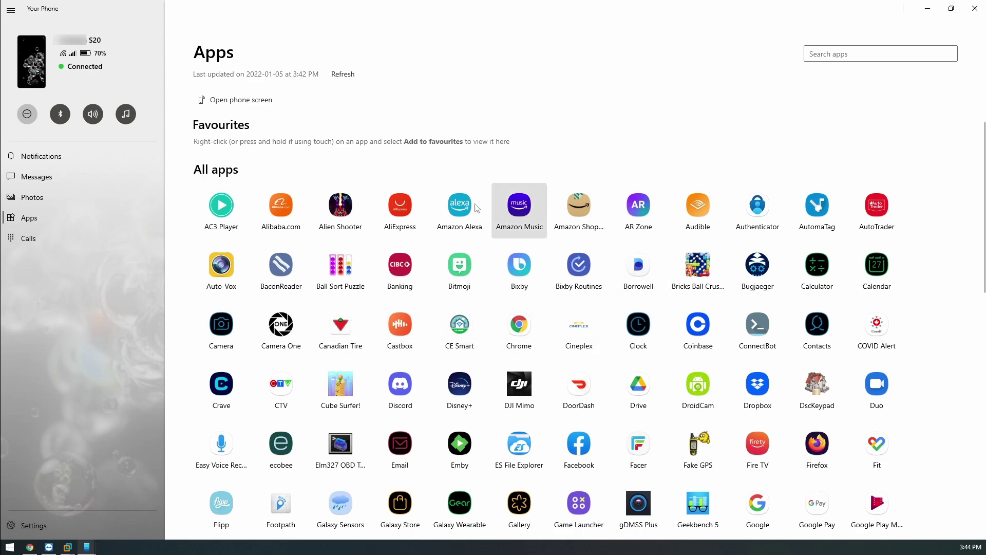
Launch the phone's Canadian Tire app on the PC and move its window higher.
scroll(397, 226, "down", 5)
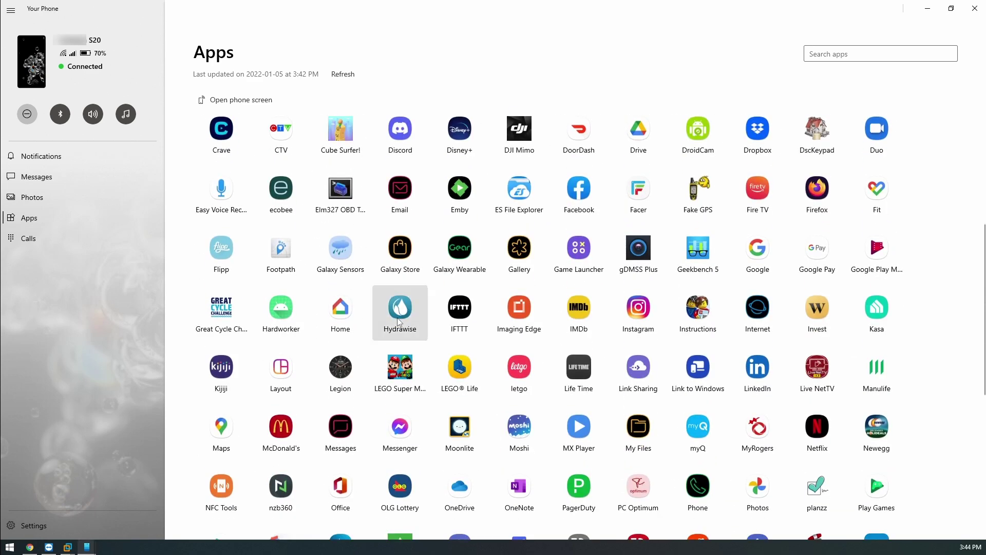
scroll(400, 321, "up", 3)
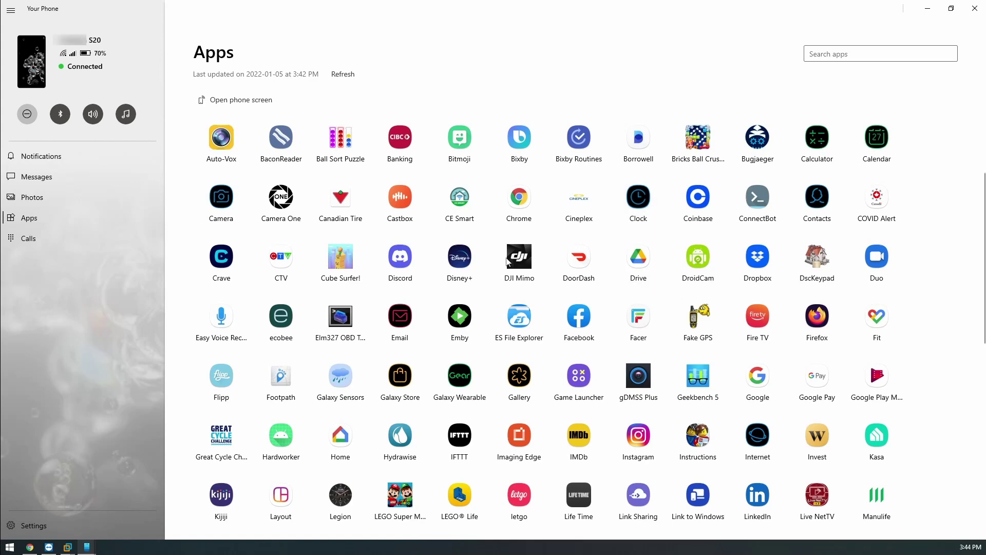
left_click(341, 202)
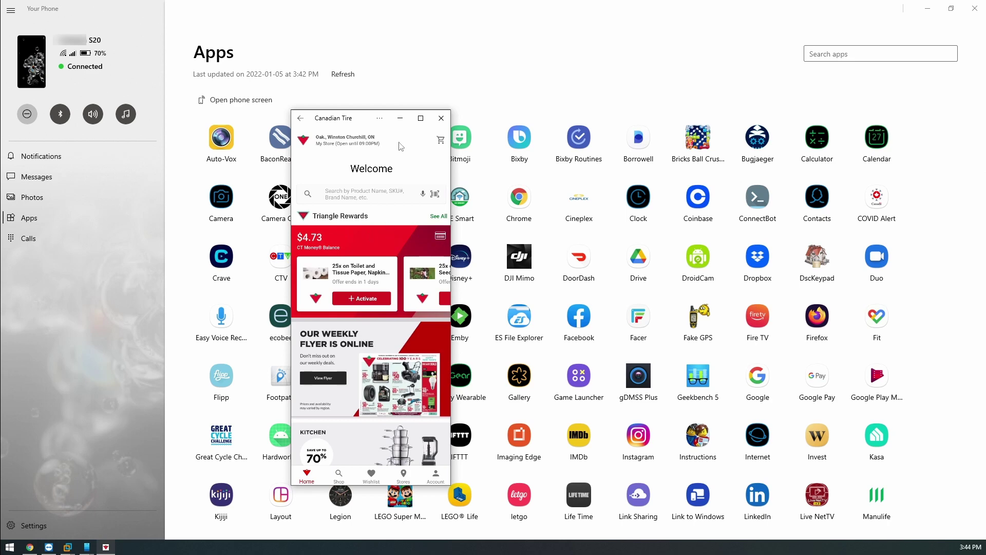
left_click_drag(349, 122, 354, 84)
scroll(354, 236, "down", 3)
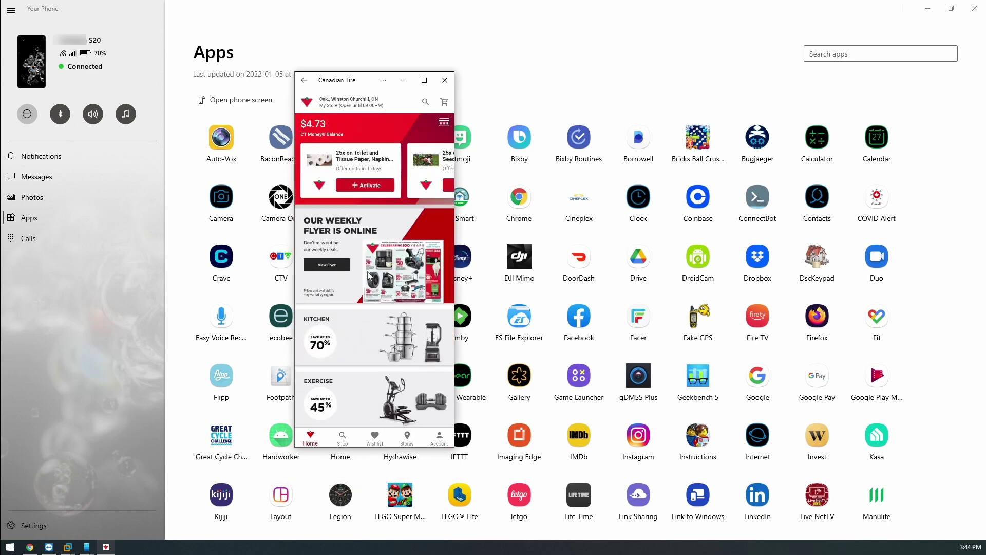
scroll(374, 300, "down", 5)
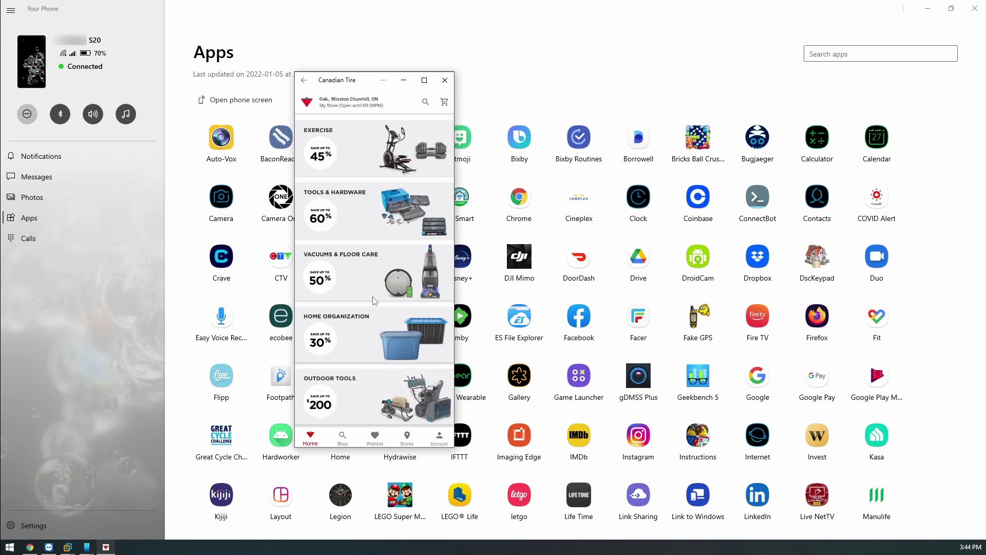
scroll(374, 300, "up", 3)
Browse Kitchen to the T-fal cookware set, stretching the window full height and centering it.
left_click(324, 251)
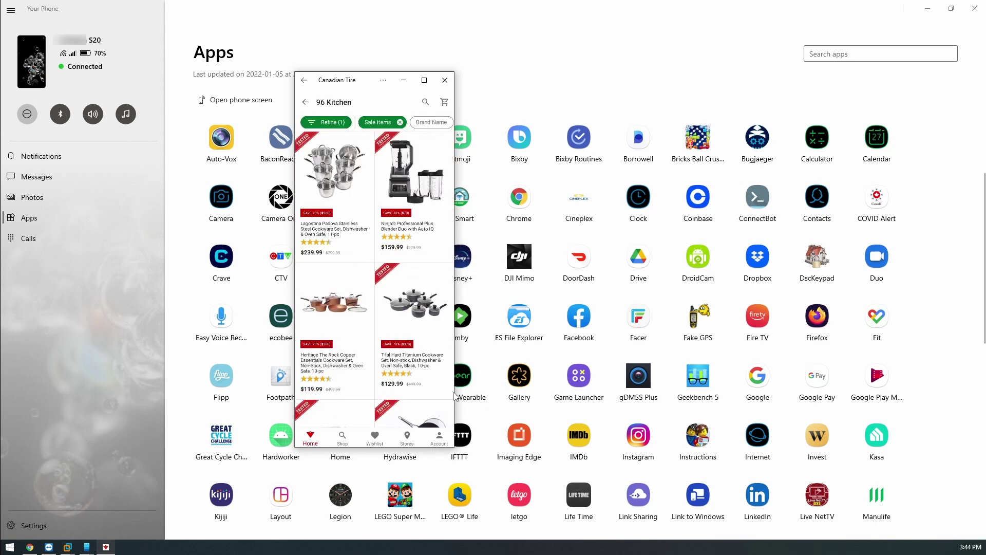
left_click(442, 382)
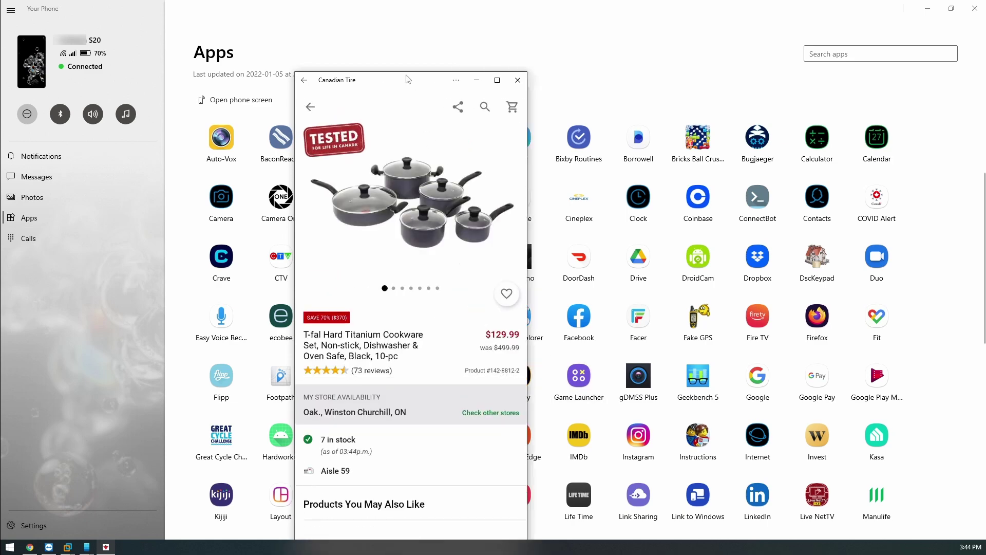
double_click(406, 80)
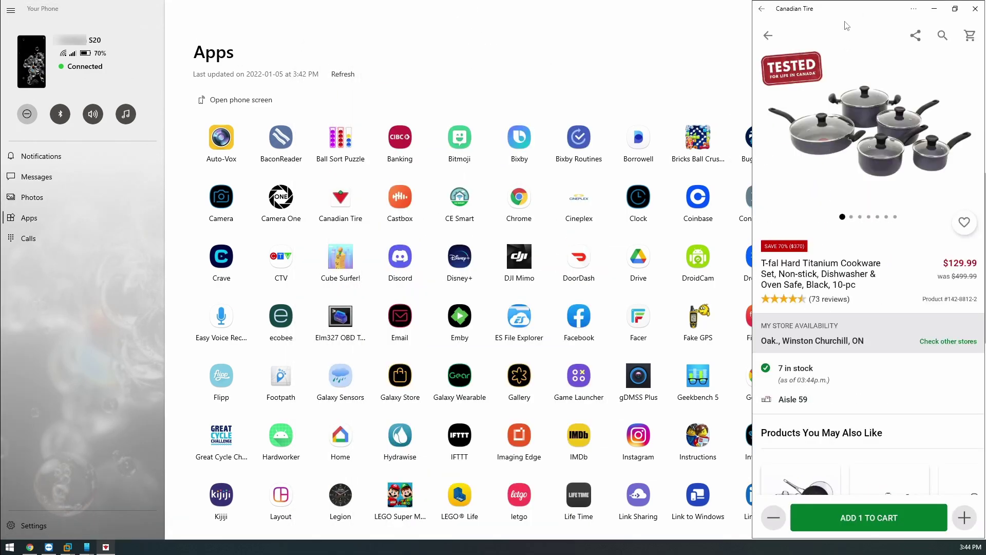
left_click_drag(846, 9, 514, 9)
scroll(529, 221, "down", 10)
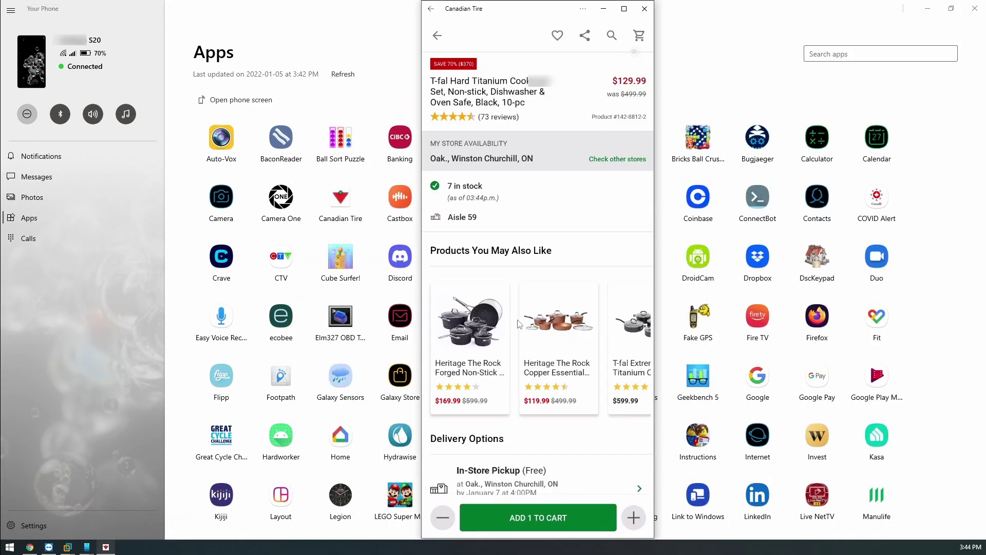
scroll(518, 321, "up", 4)
scroll(518, 322, "up", 6)
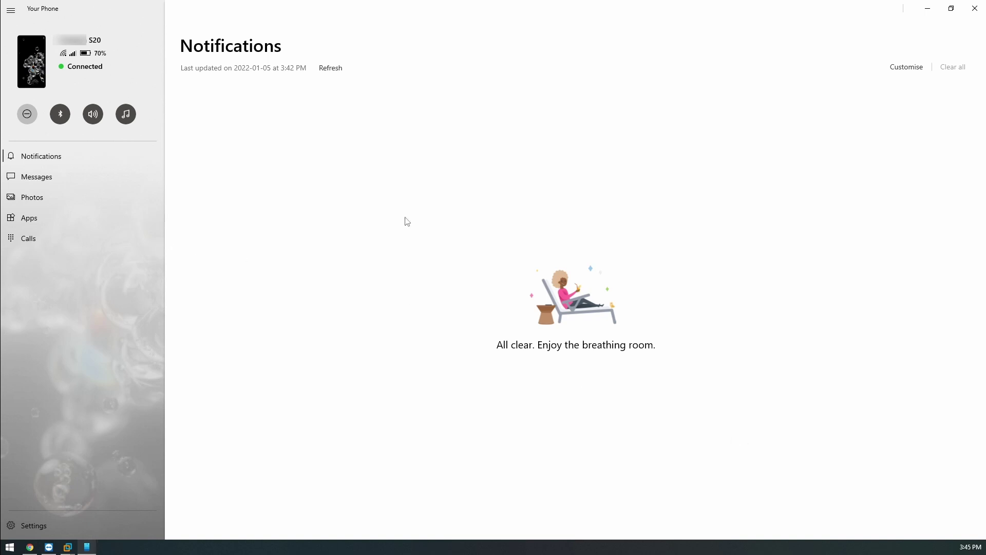
left_click(33, 64)
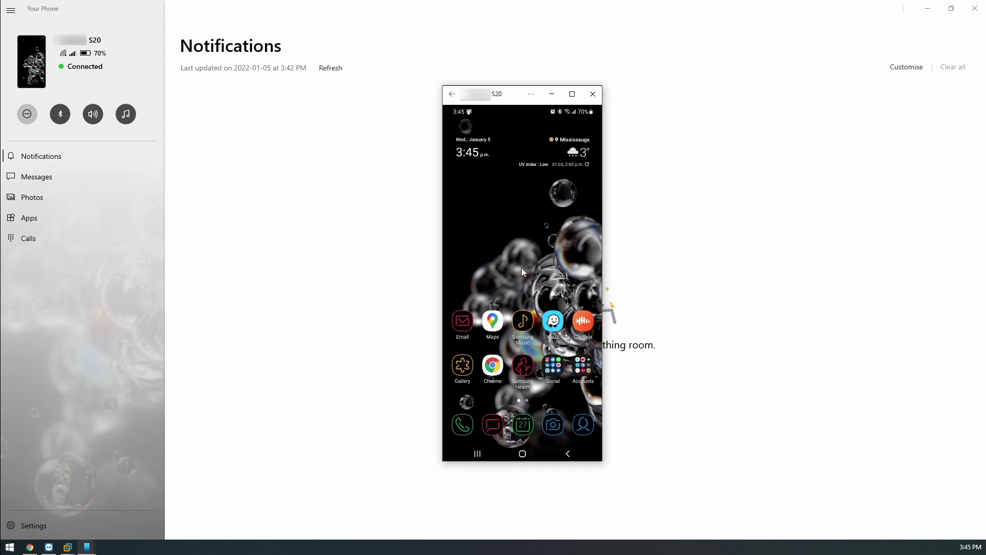
left_click_drag(534, 267, 472, 242)
left_click(583, 323)
left_click_drag(507, 97, 369, 93)
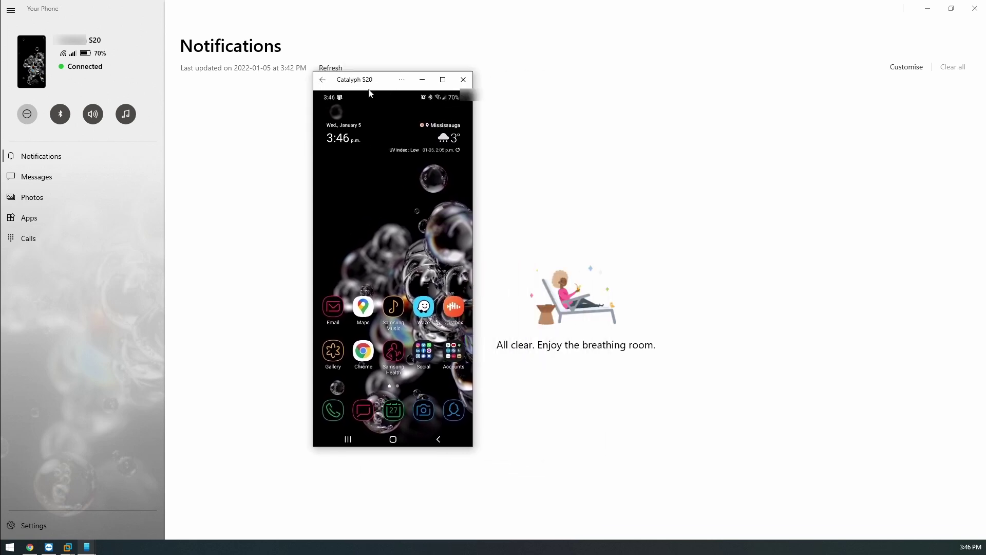
left_click(463, 79)
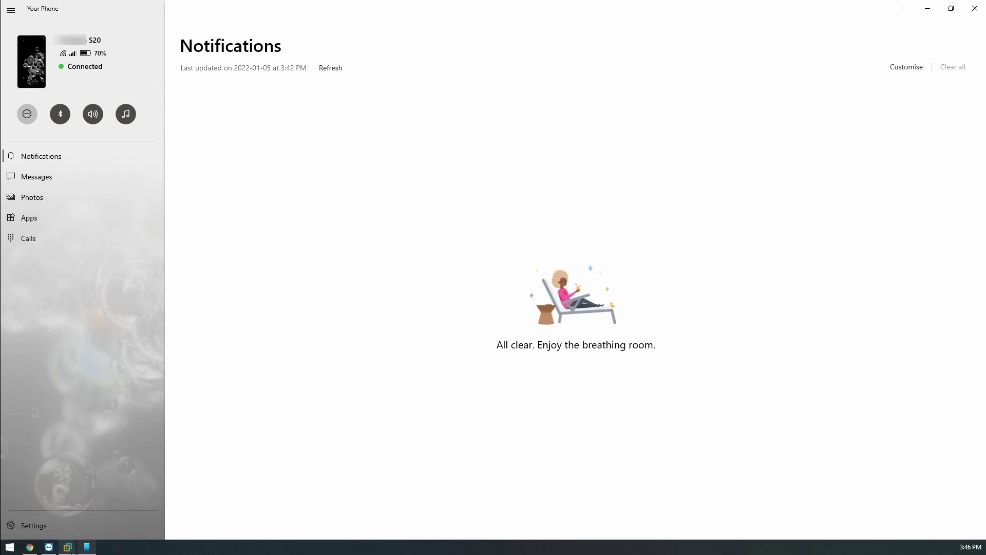
mouse_move(67, 547)
left_click(129, 521)
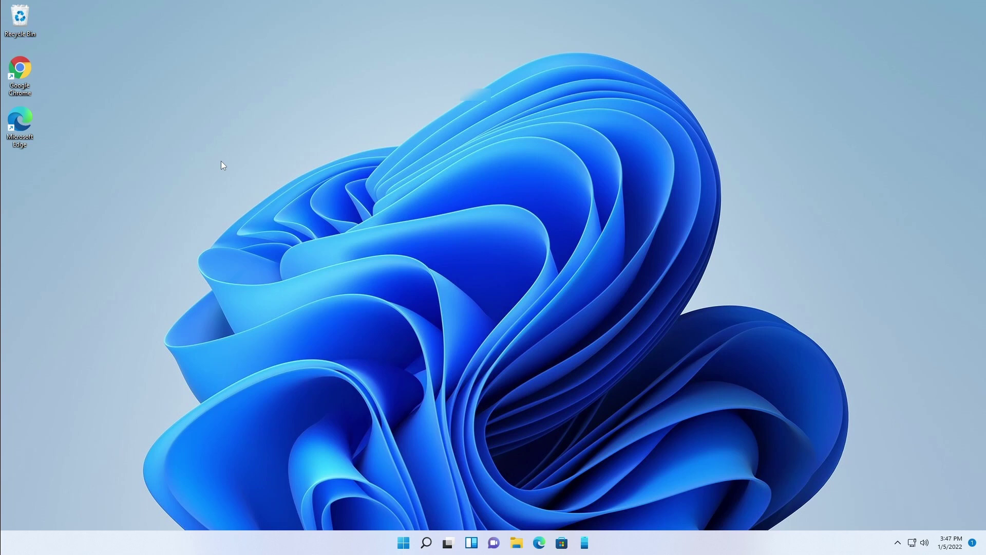
mouse_move(658, 5)
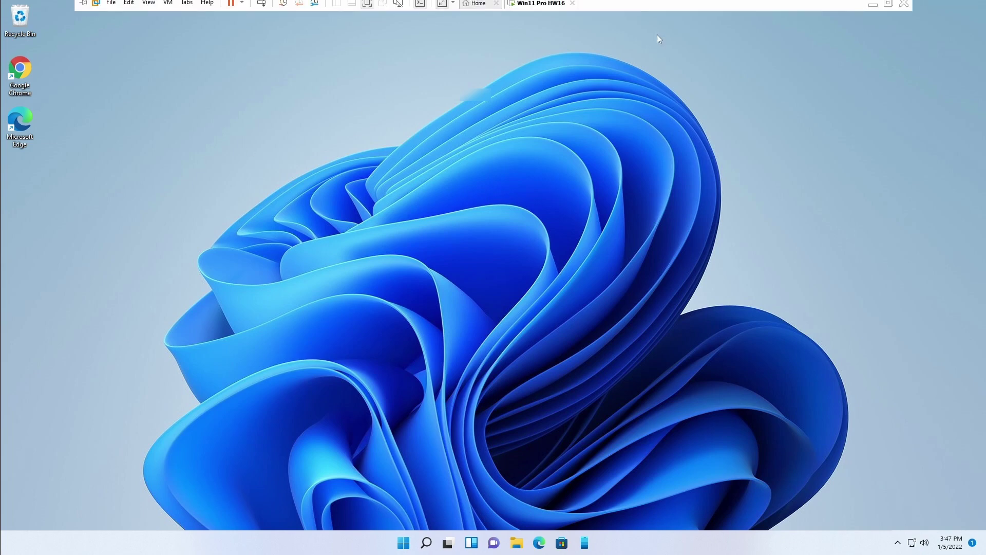
left_click(873, 8)
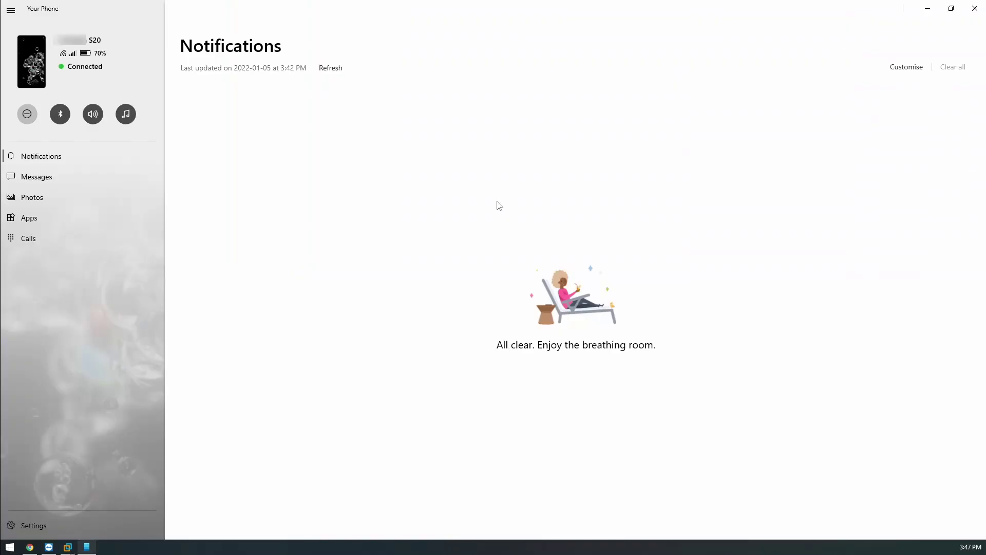